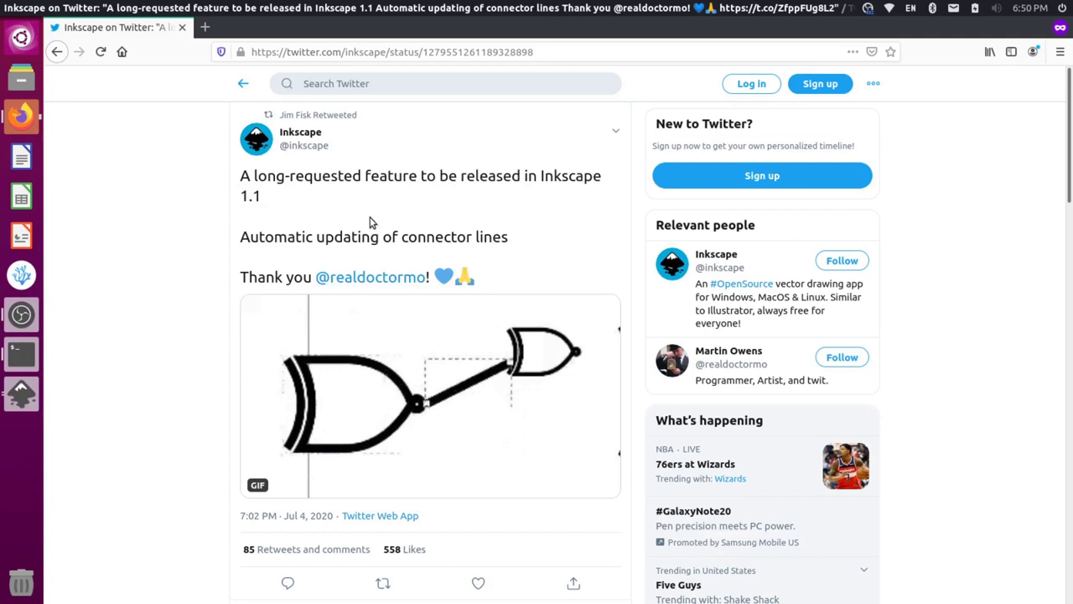
Step: Switch to Inkscape and close the About Inkscape 1.1-dev dialog, leaving New document 1 blank
key("alt+Tab")
key("alt+Tab")
key("alt+Tab")
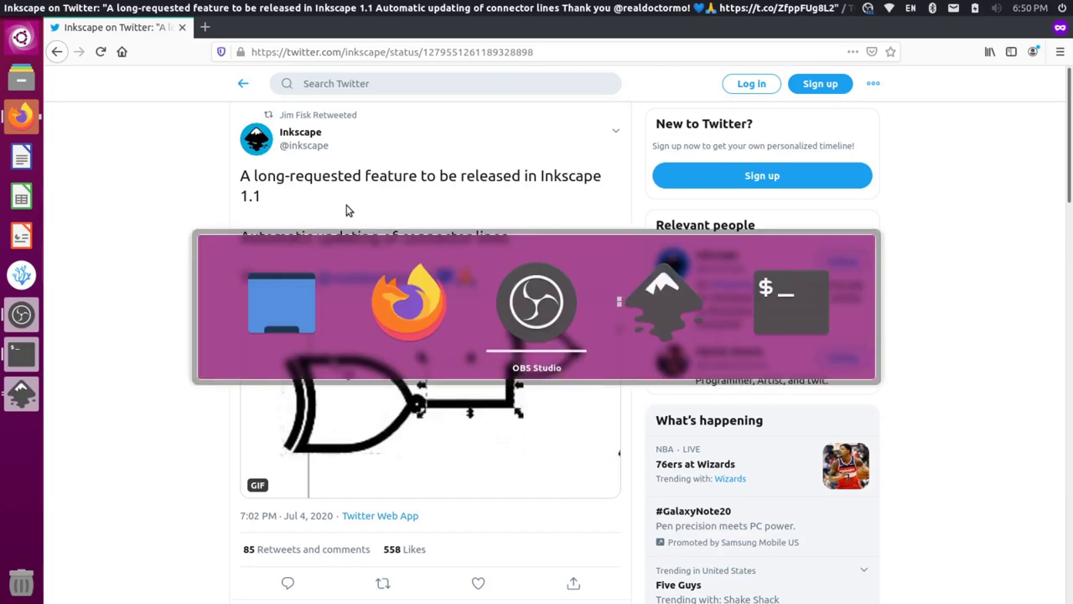
key("alt+Tab")
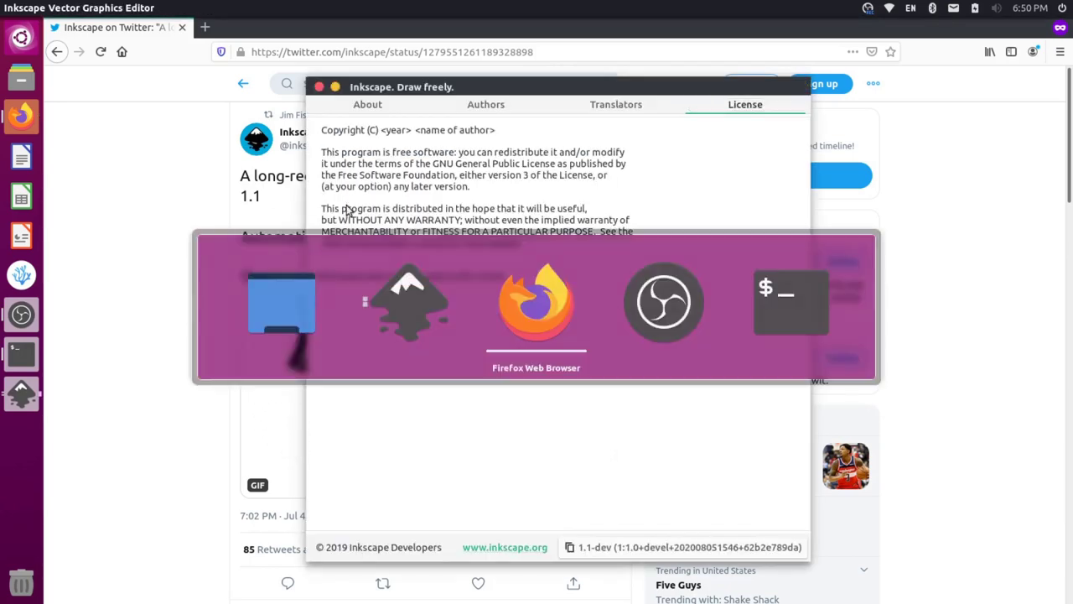
key("alt+shift+Tab")
key("alt+Tab")
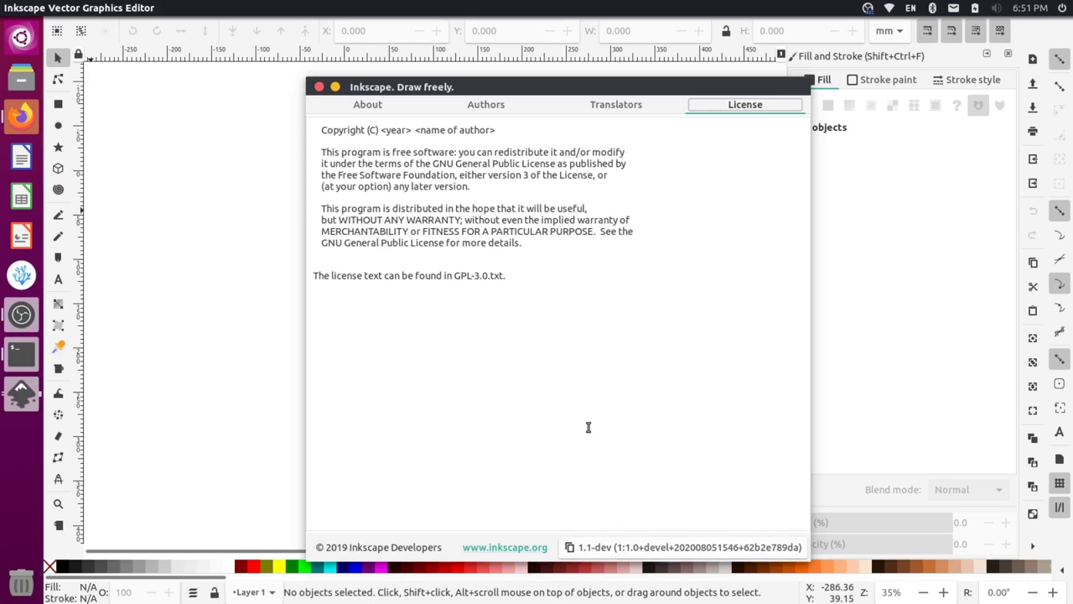
left_click(319, 87)
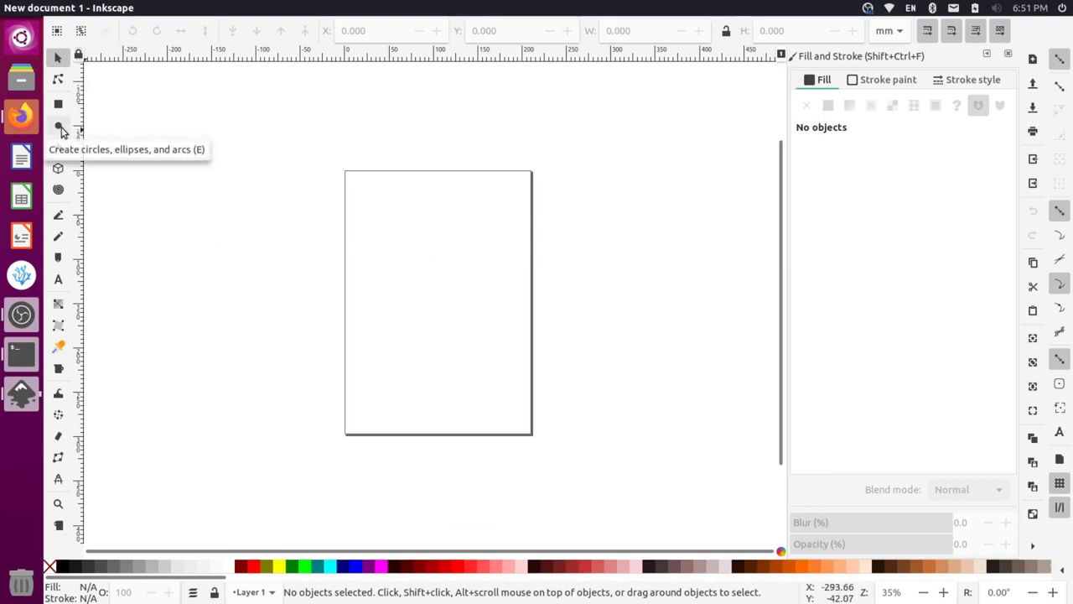
Step: Draw a large red circle near the page top and a smaller red circle below-left
left_click(60, 130)
left_click_drag(389, 200, 440, 249)
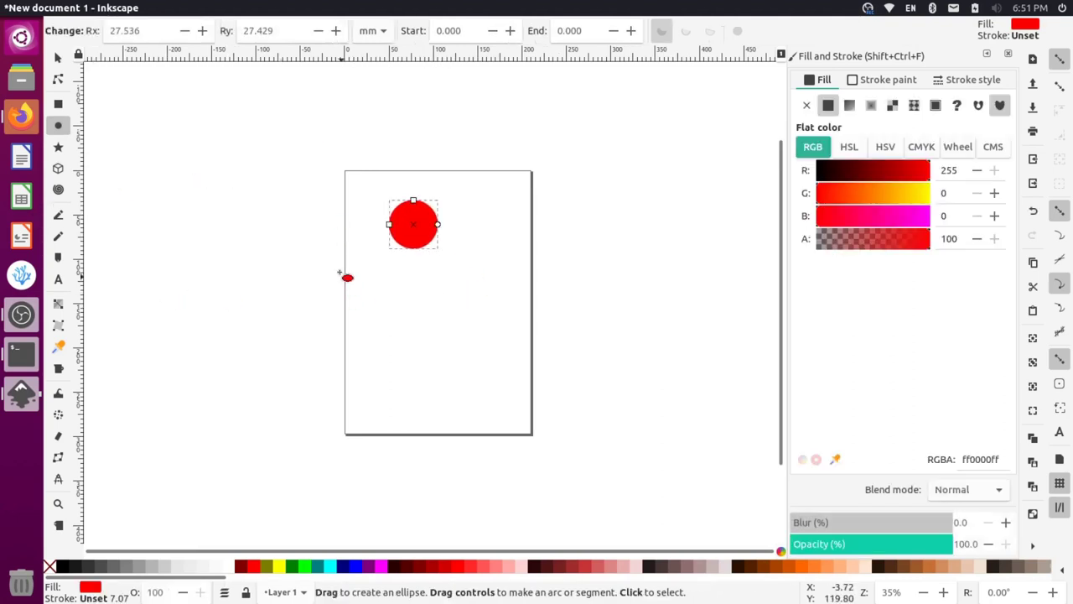
left_click_drag(306, 270, 337, 301)
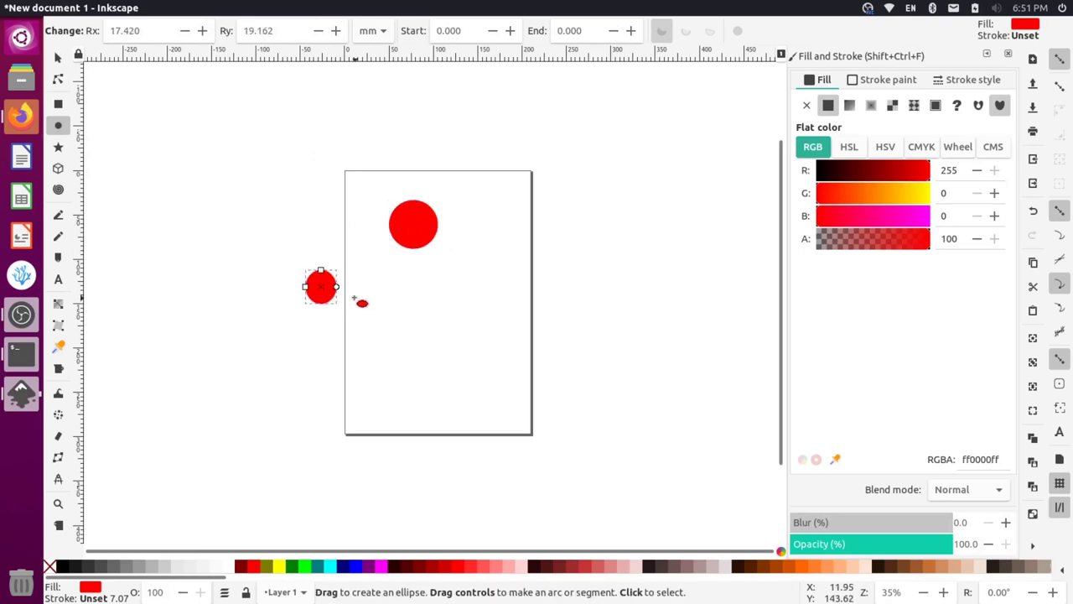
Step: Duplicate the small circle twice, moving a copy to the right
left_click(58, 57)
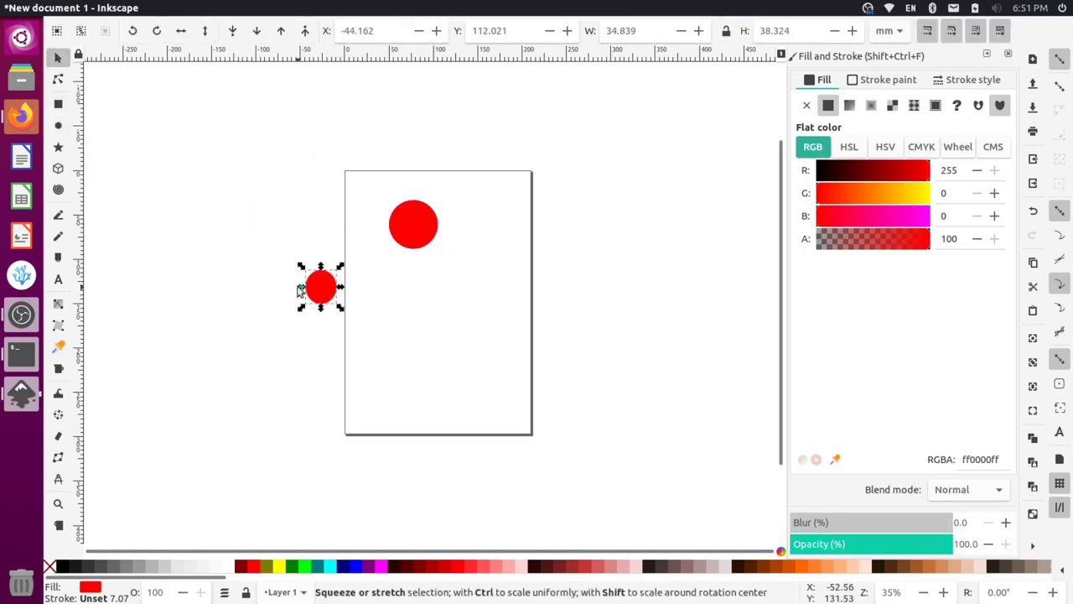
key("ctrl+d")
left_click_drag(328, 295, 461, 306)
key("ctrl+d")
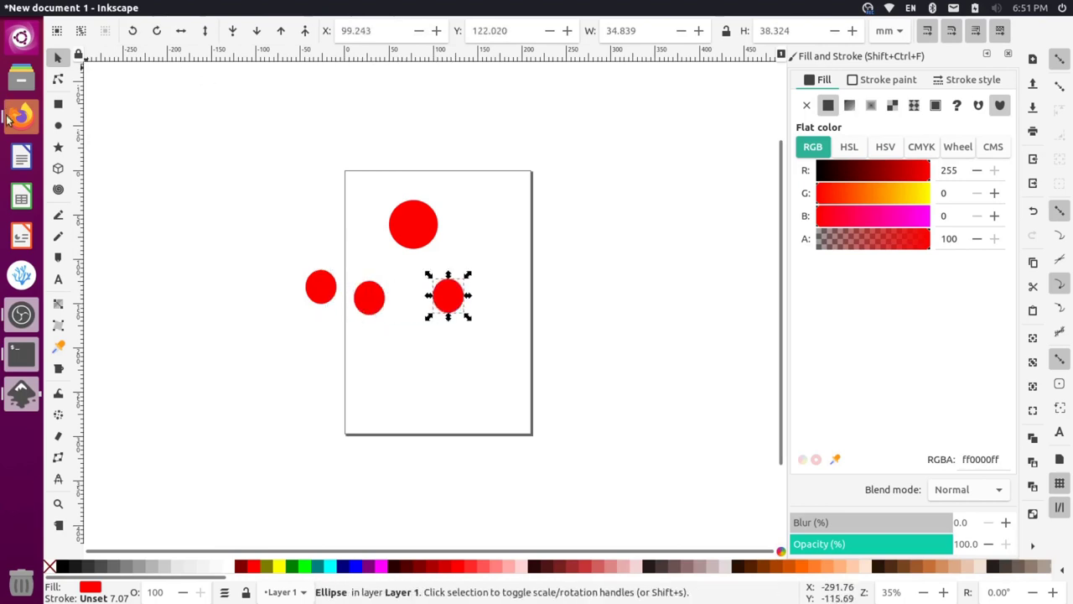
left_click(58, 103)
Step: Draw a red rectangle and paste a copy of it at the page's right edge
left_click_drag(278, 330, 347, 367)
key("ctrl+c")
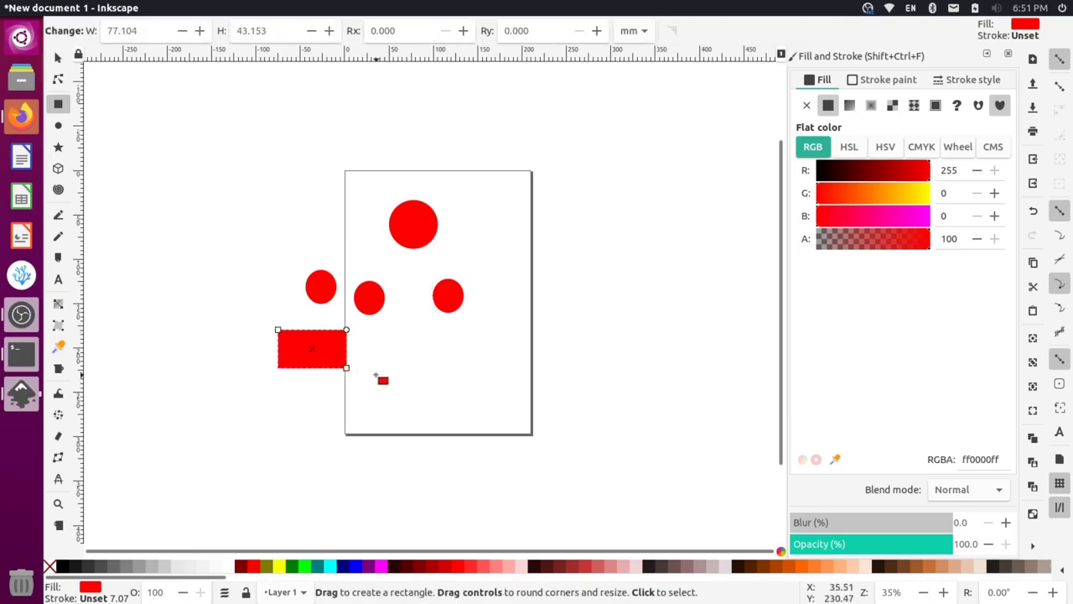
key("ctrl+v")
key("ctrl+v")
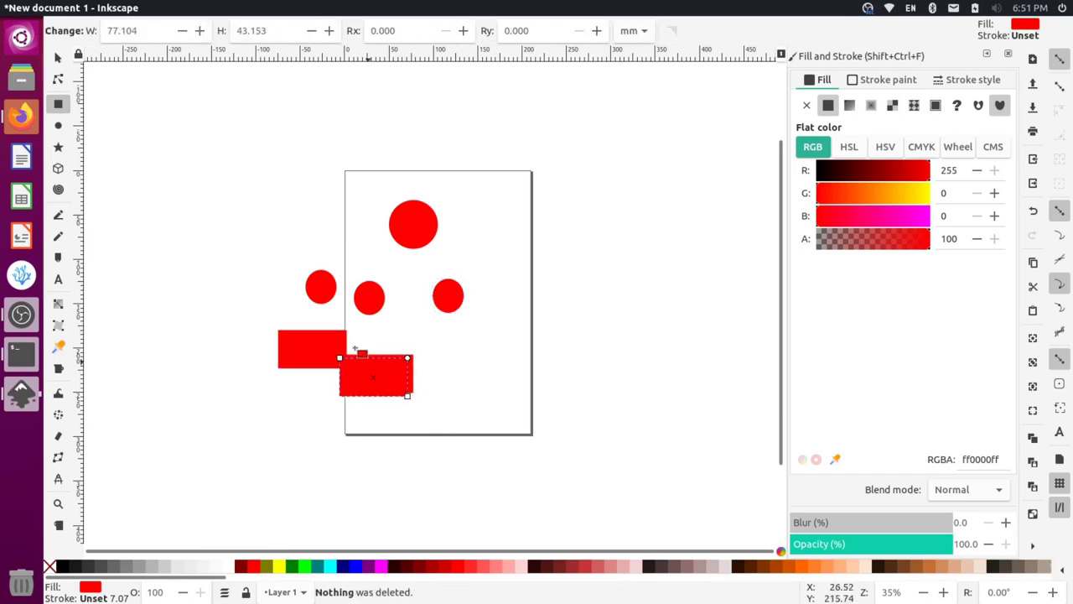
left_click(58, 56)
left_click_drag(386, 373, 546, 301)
Step: Arrange circles and shrunken rectangles into an alternating row, then select all six shapes
left_click_drag(320, 288, 229, 297)
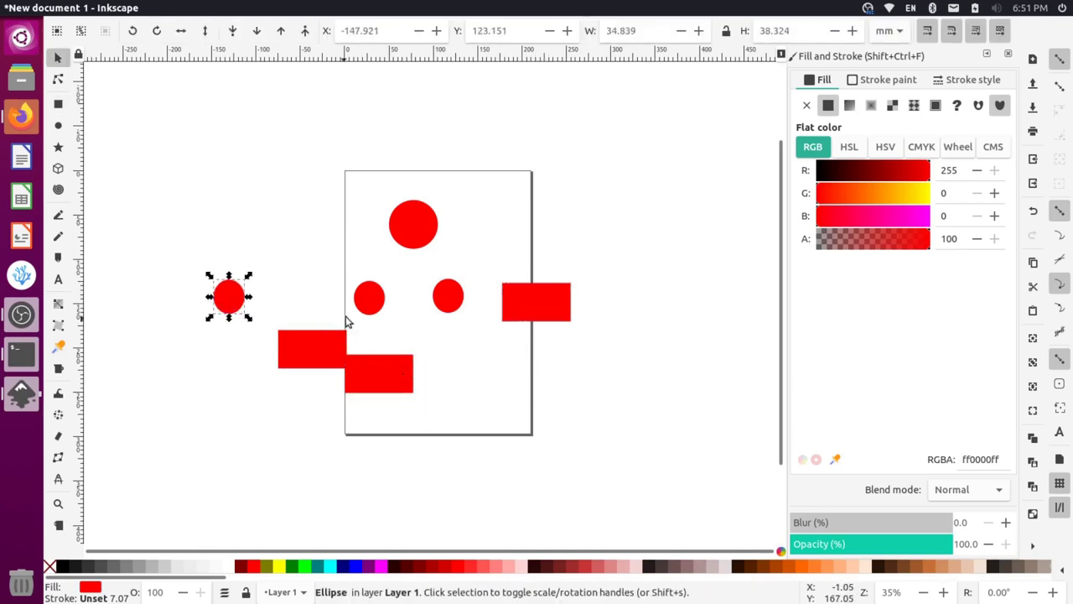
left_click_drag(375, 300, 366, 299)
left_click_drag(299, 350, 318, 318)
left_click_drag(411, 388, 397, 335)
left_click(527, 307)
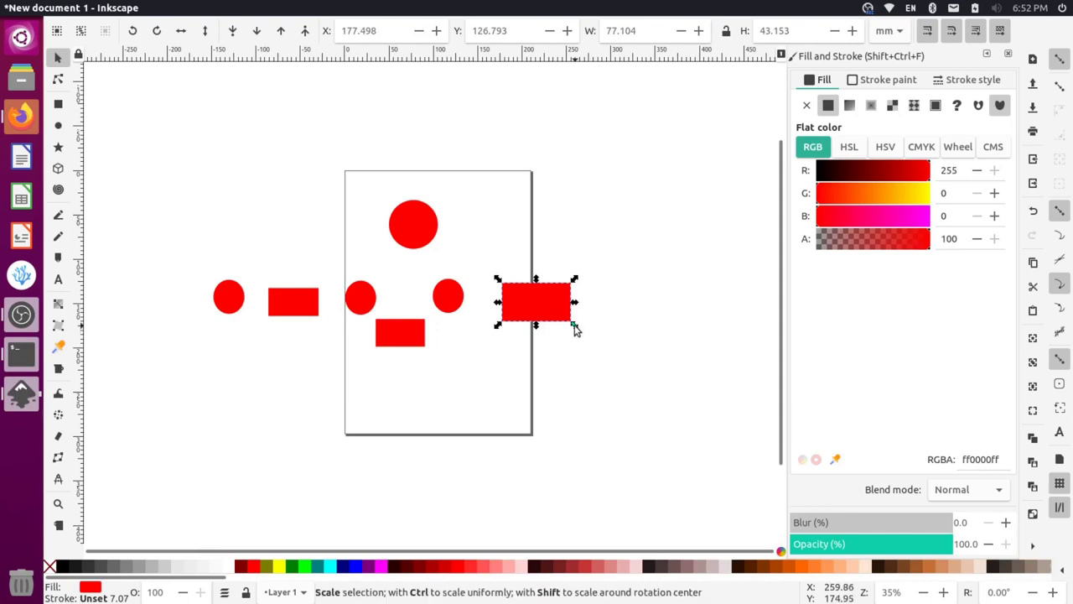
left_click_drag(574, 326, 561, 324)
left_click_drag(153, 248, 587, 402)
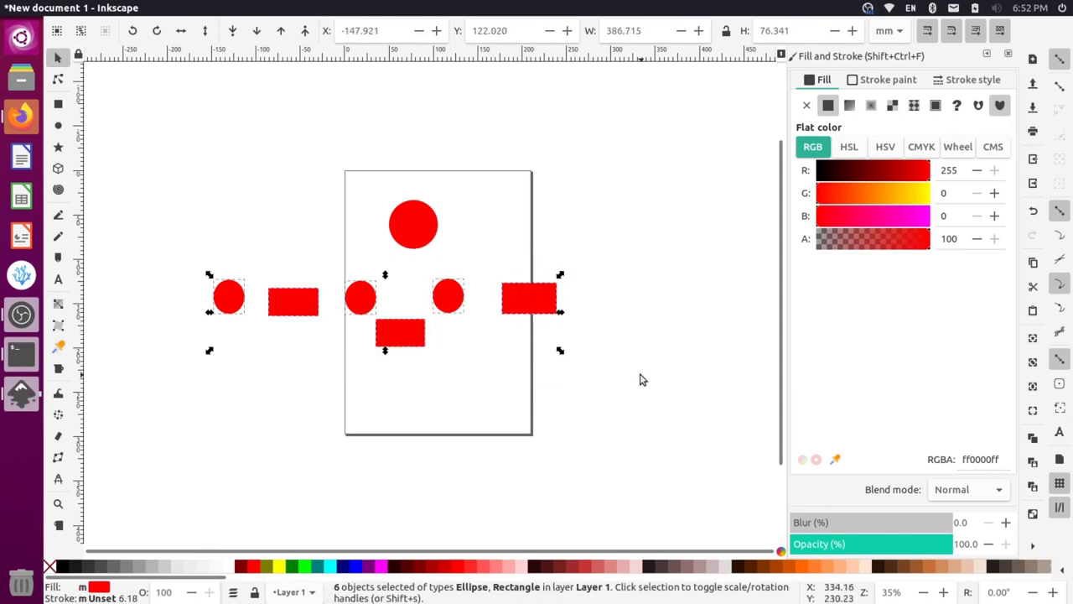
Step: Center the six shapes on a horizontal axis, equalize their gaps, and shift the row under the top circle
left_click(1032, 547)
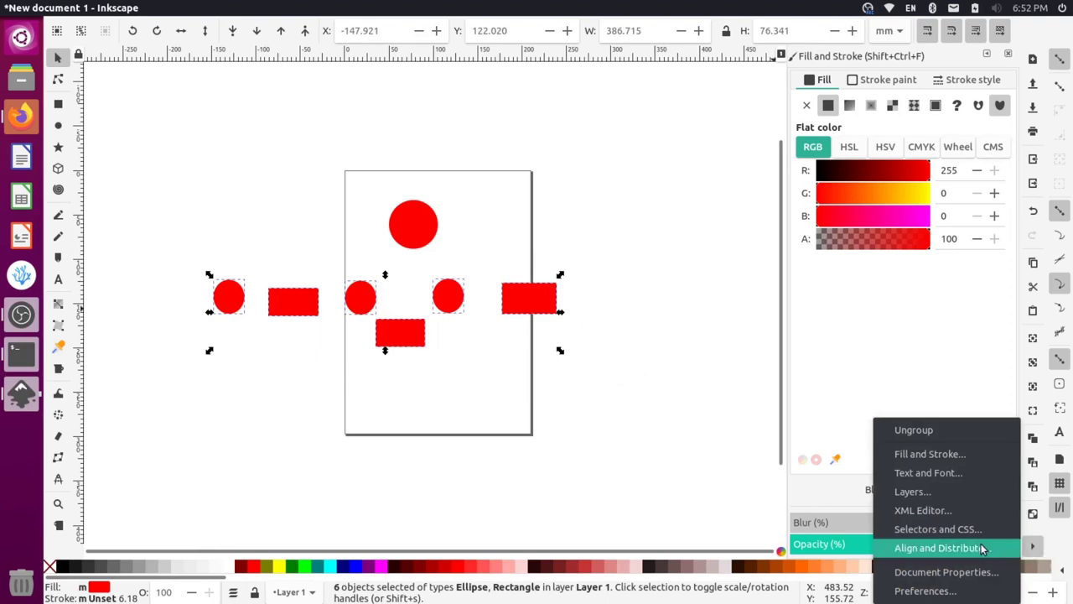
left_click(937, 547)
left_click(922, 138)
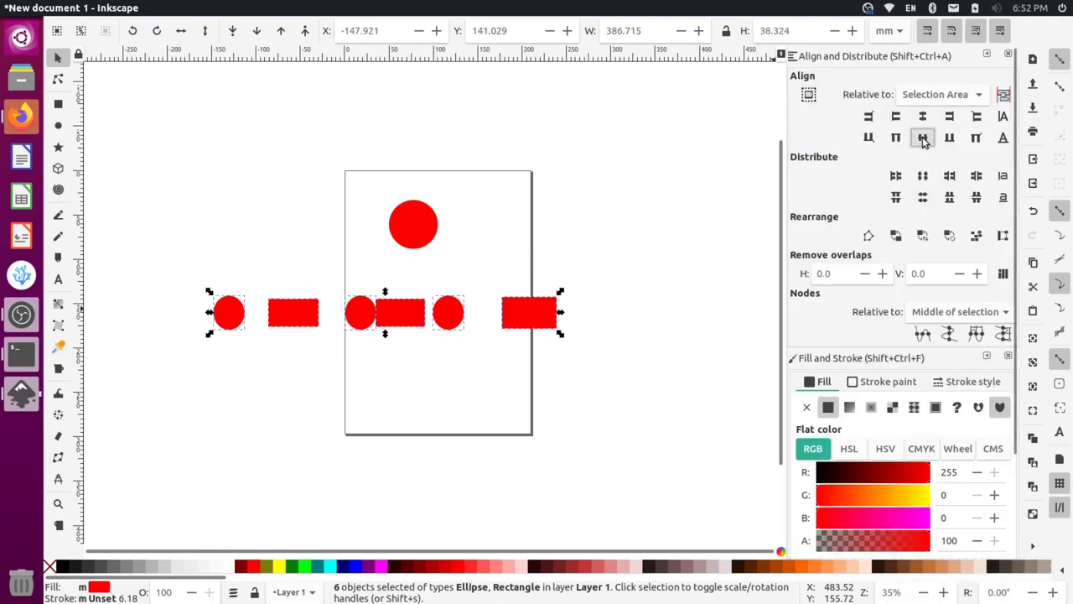
left_click(924, 176)
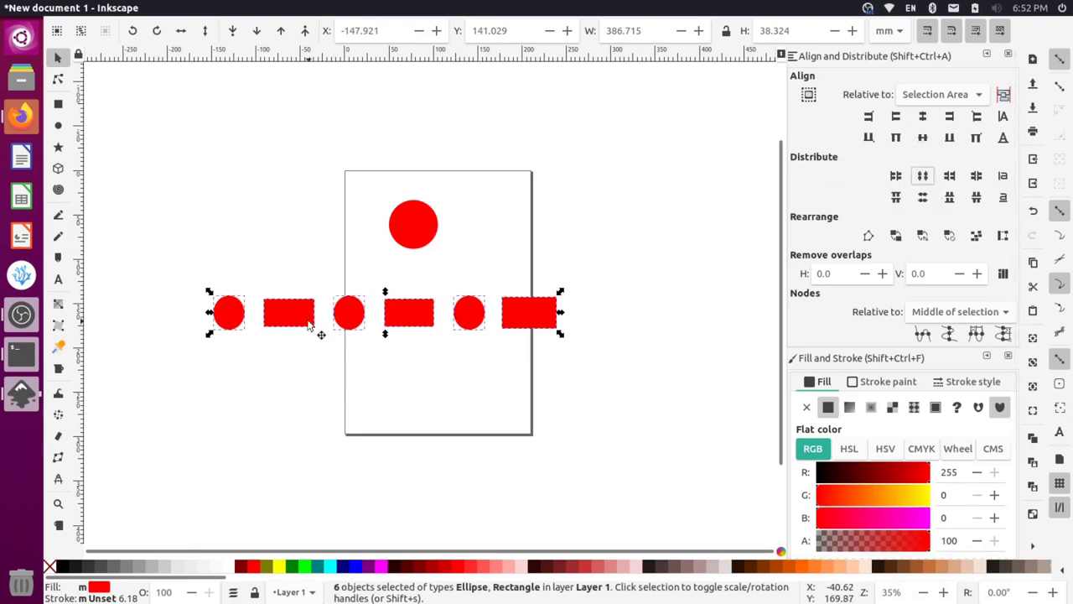
left_click_drag(311, 324, 343, 305)
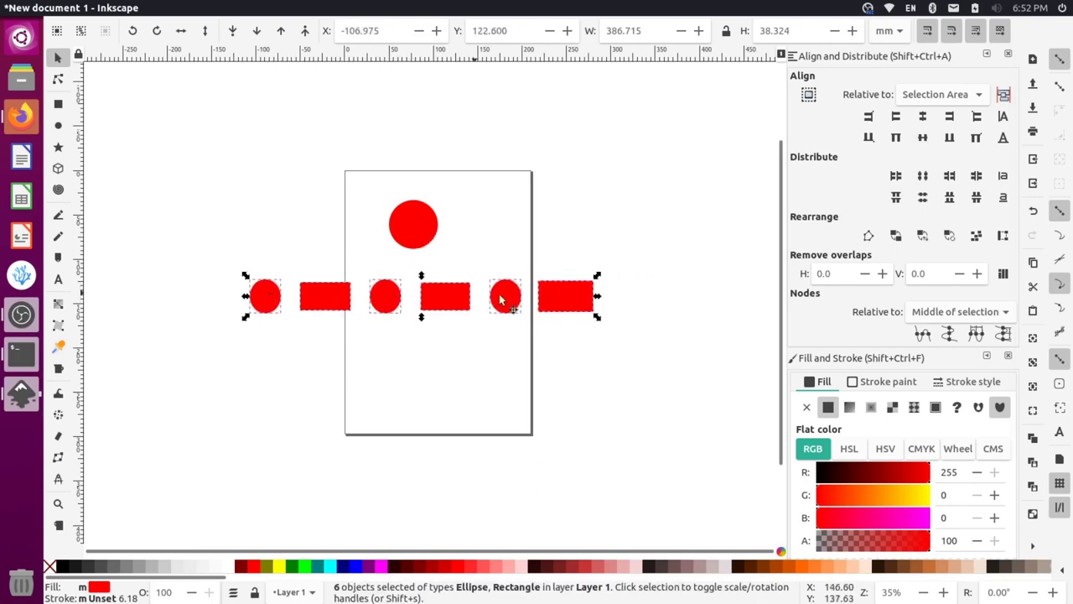
Step: Draw a connector from the large top circle to the rightmost small circle
left_click(58, 460)
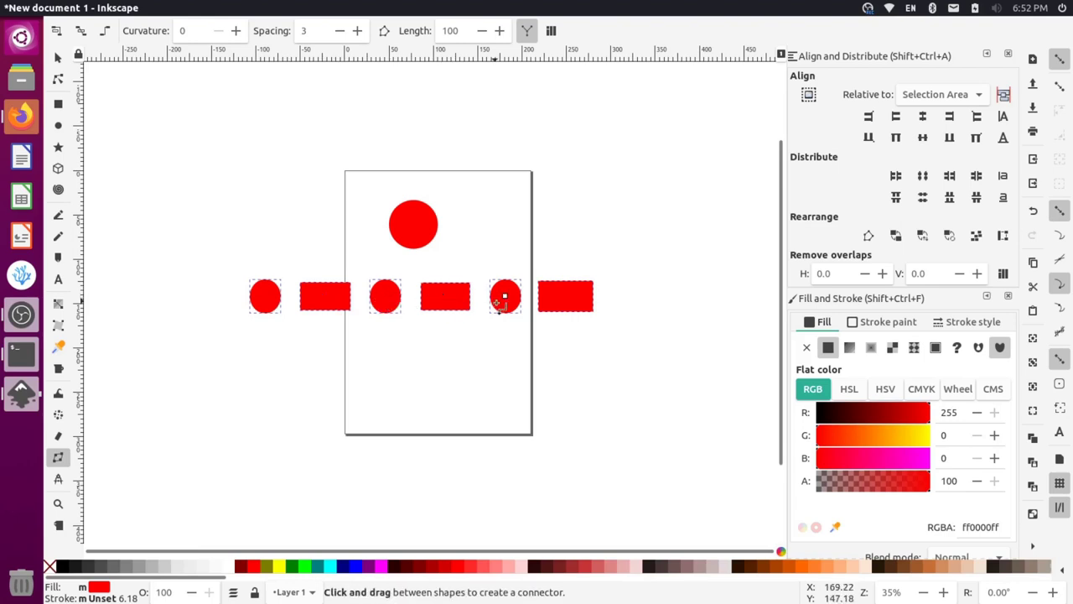
left_click(413, 227)
left_click_drag(382, 243, 280, 162)
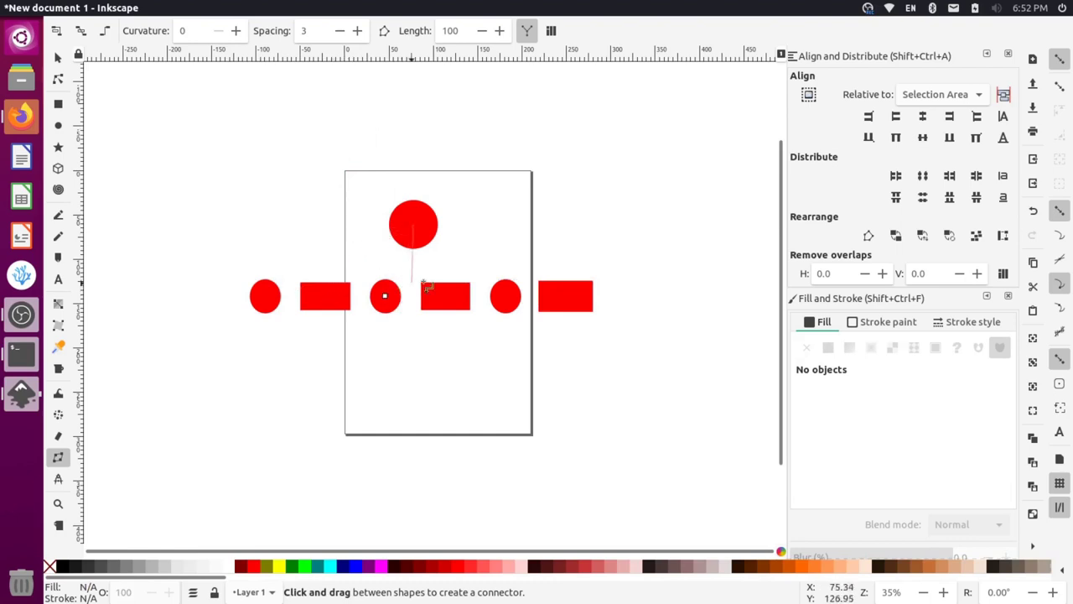
left_click(505, 299)
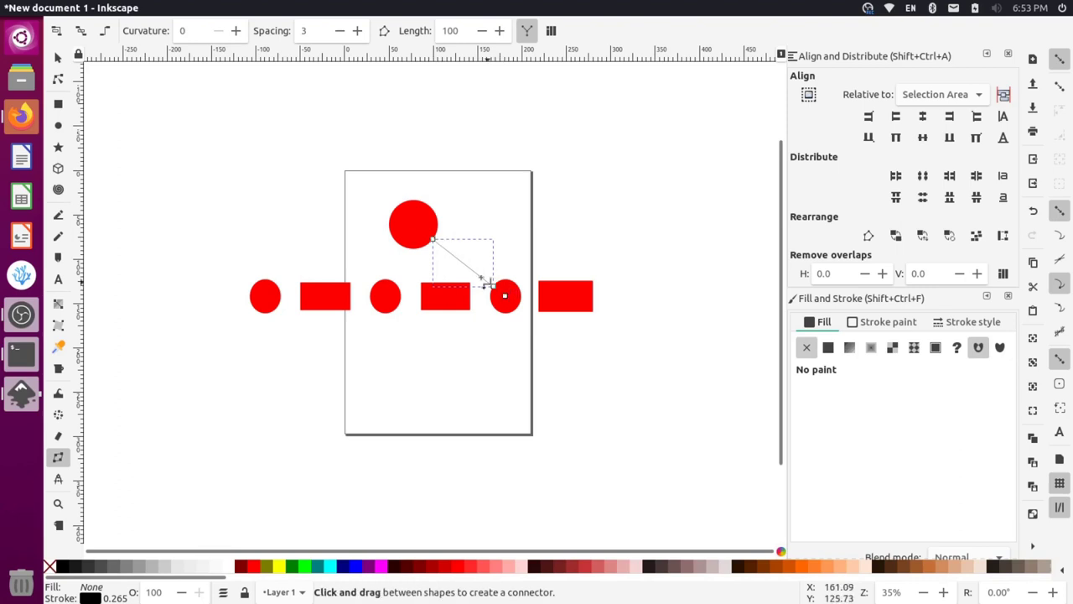
Step: Move the rightmost small circle up beside the big top circle
left_click(58, 57)
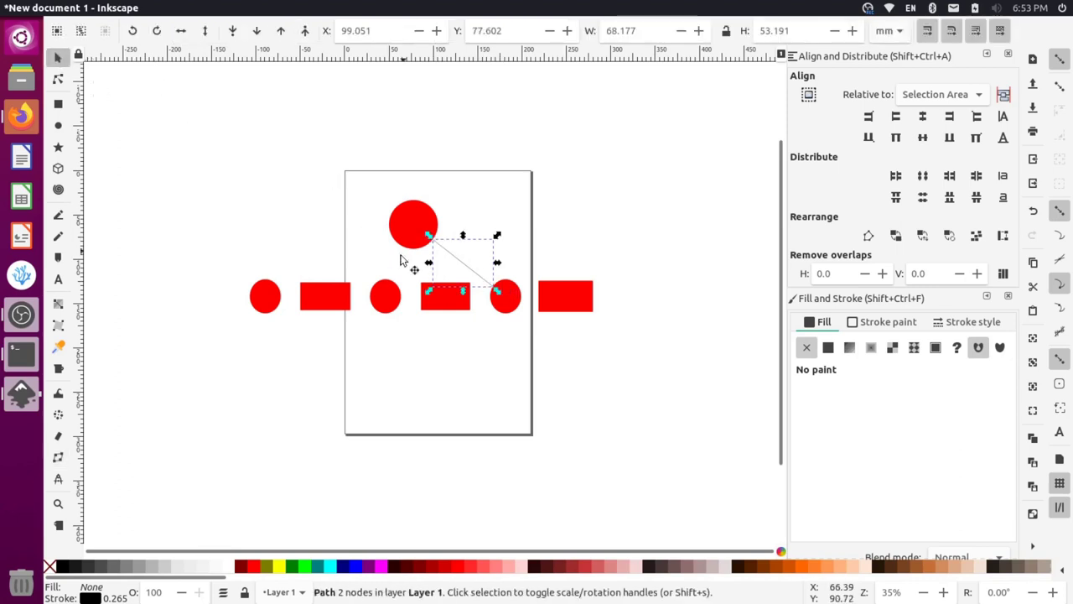
left_click(505, 309)
left_click_drag(505, 309, 543, 251)
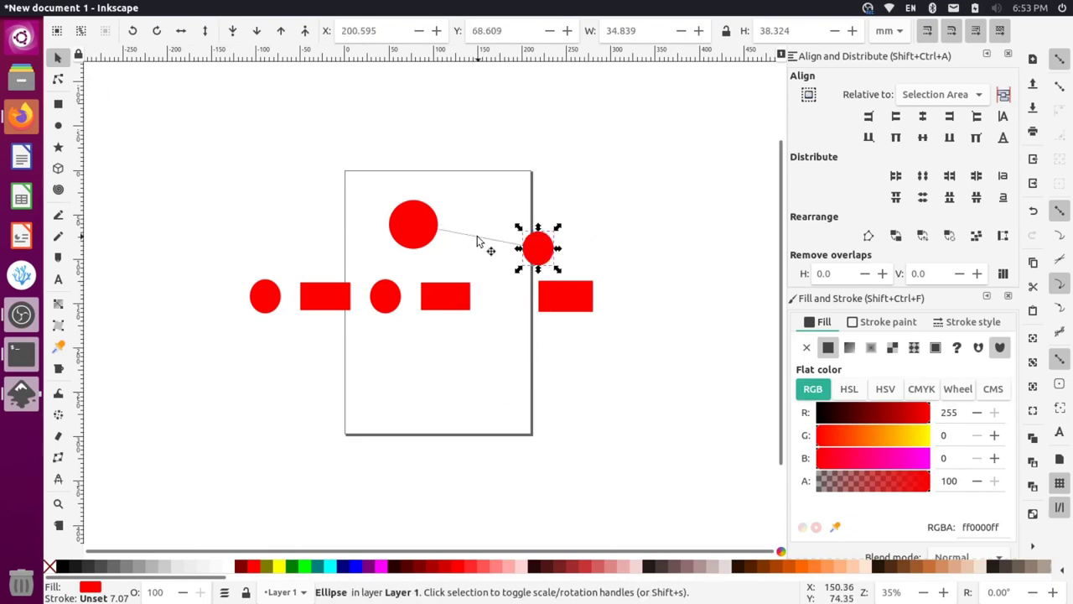
Step: Set the connector stroke width to 6.865 mm and move the big circle to the page top
left_click(477, 242)
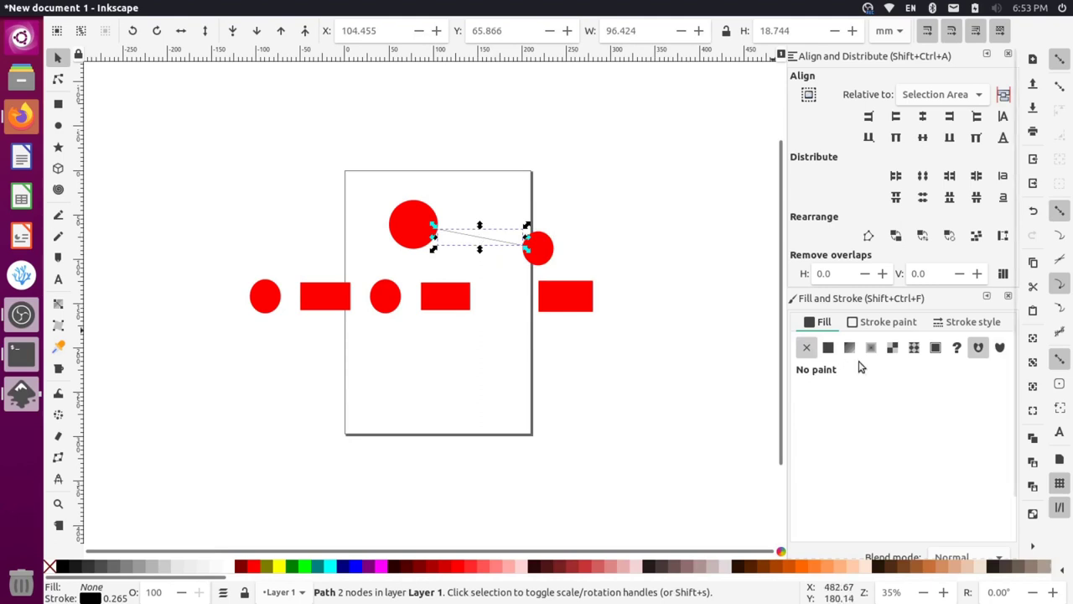
left_click(1007, 54)
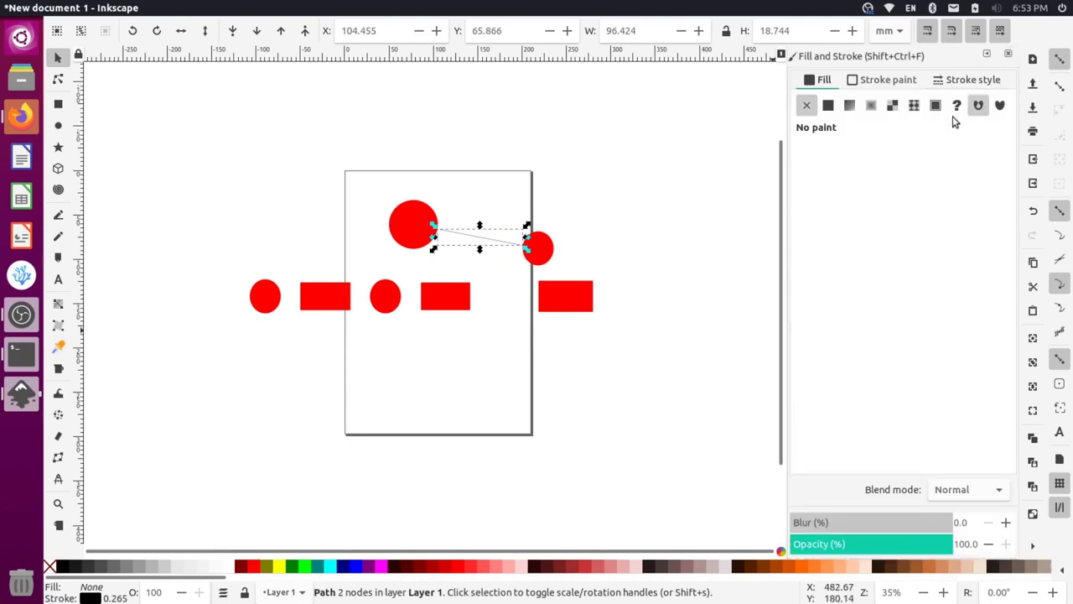
left_click(955, 80)
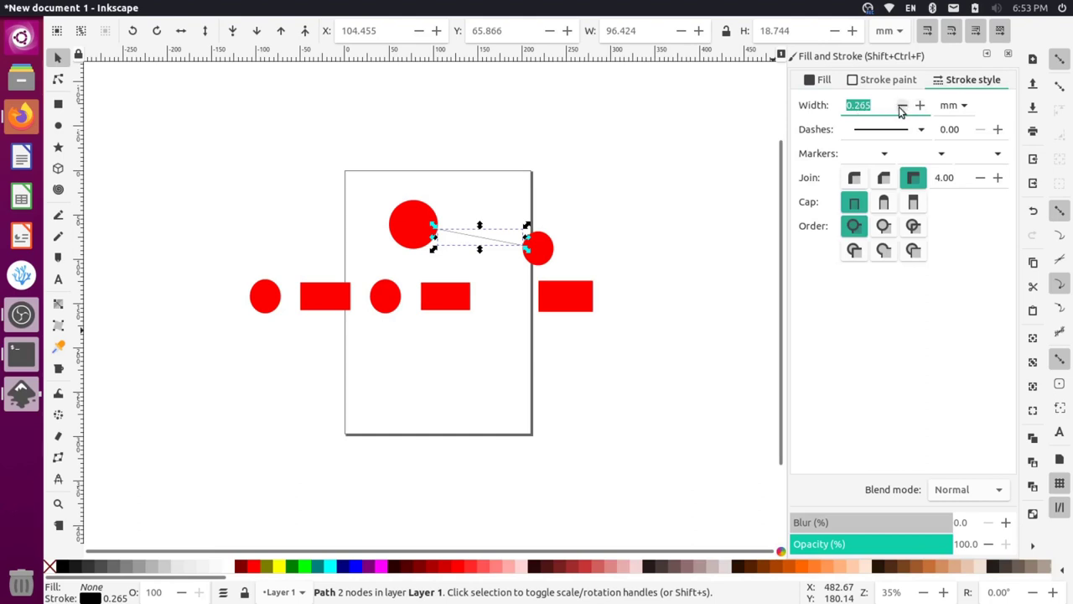
left_click_drag(921, 107, 905, 112)
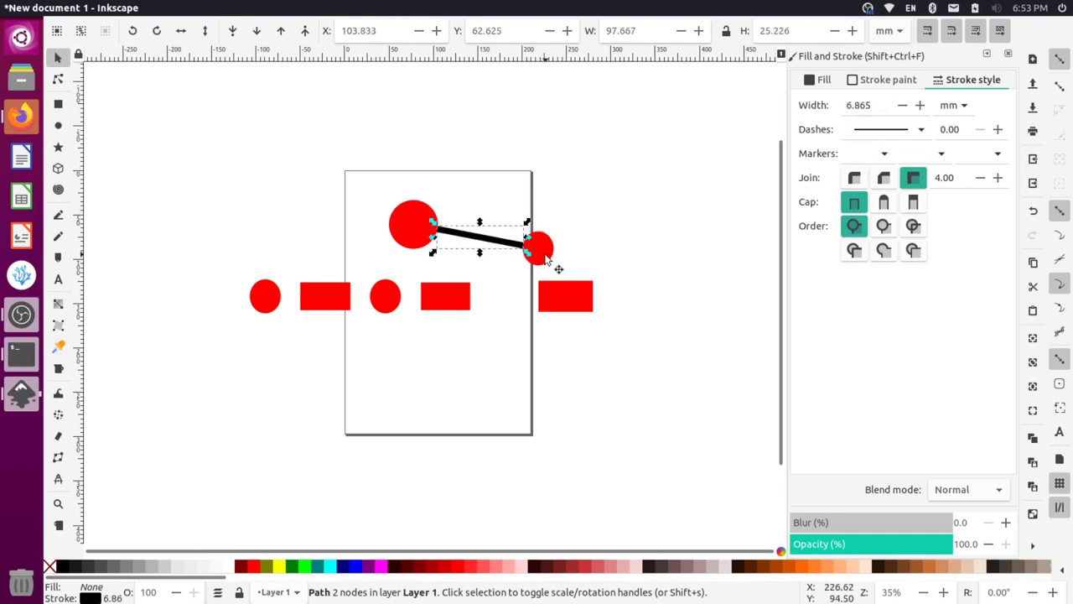
left_click_drag(547, 252, 578, 218)
left_click_drag(400, 226, 420, 168)
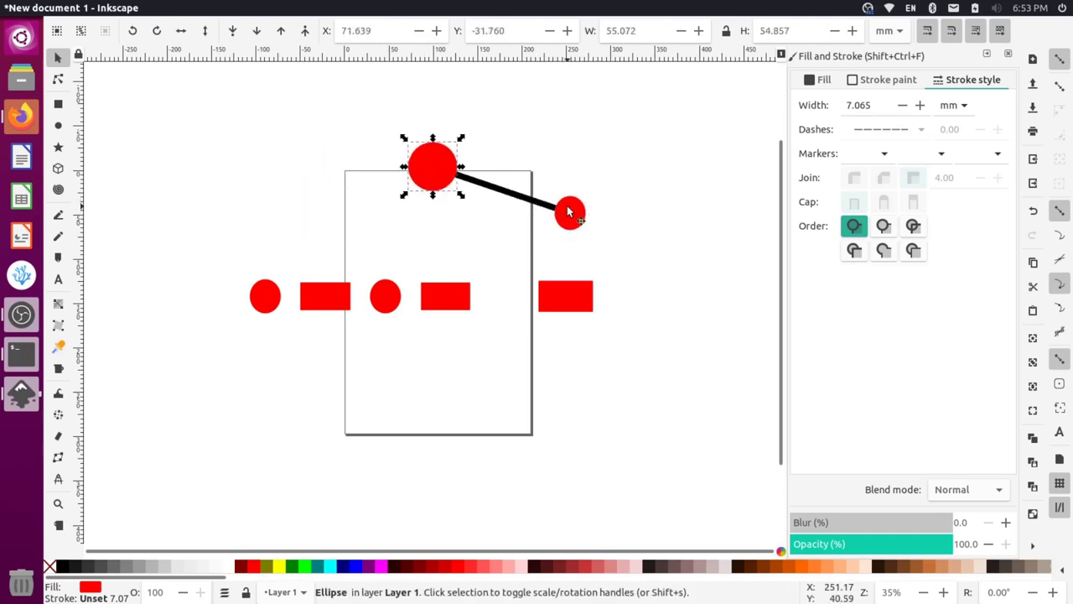
Step: Move the linked small circle to the page's lower right, its connector following
left_click_drag(568, 212, 494, 393)
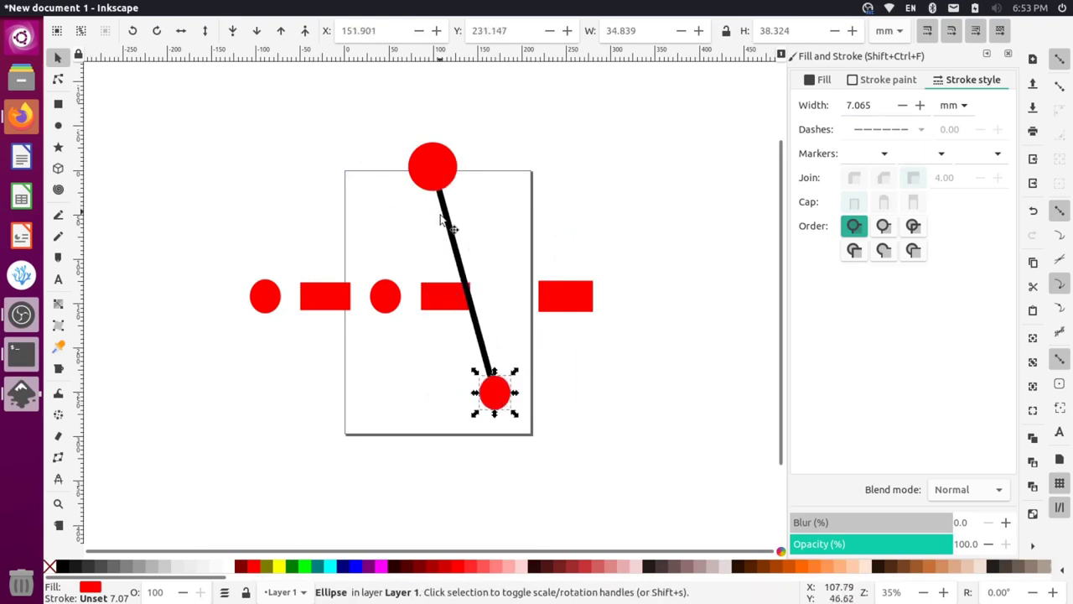
left_click(459, 259)
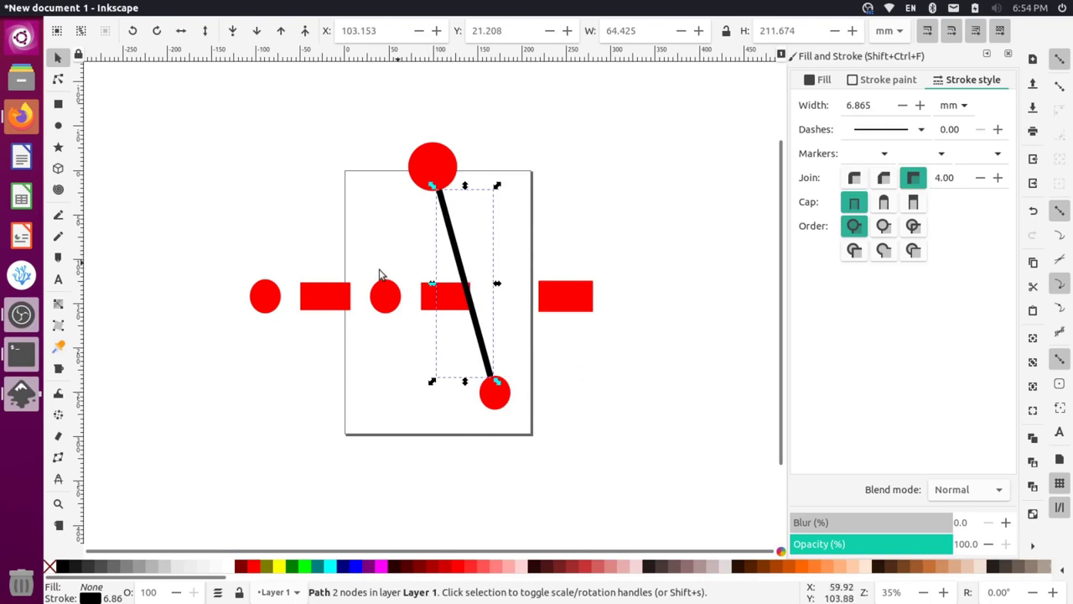
left_click(58, 458)
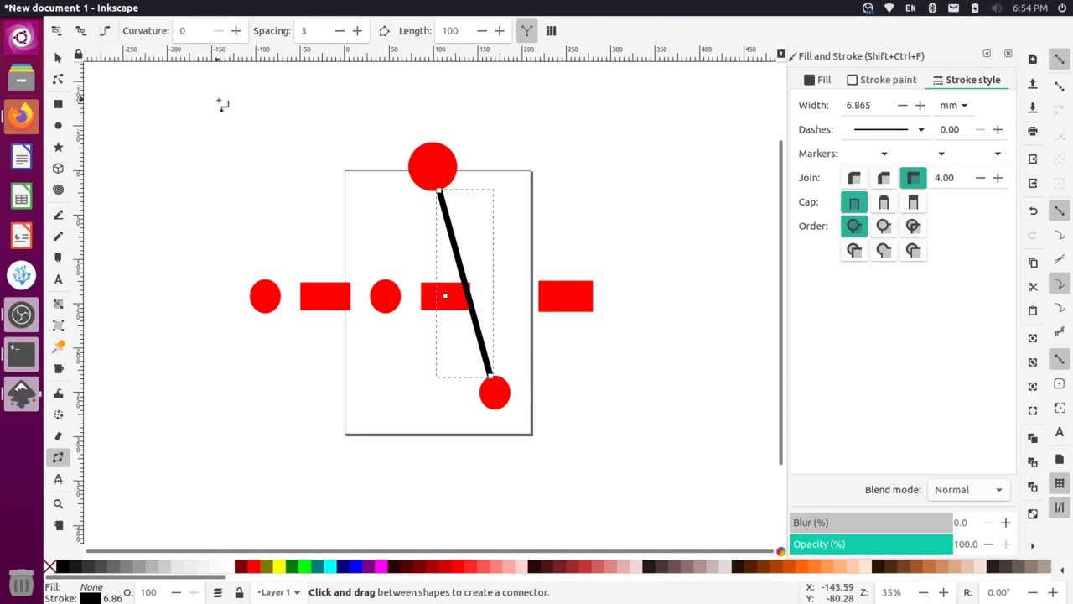
Step: Toggle the connector to orthogonal and back to straight, then select all six row shapes
left_click(104, 31)
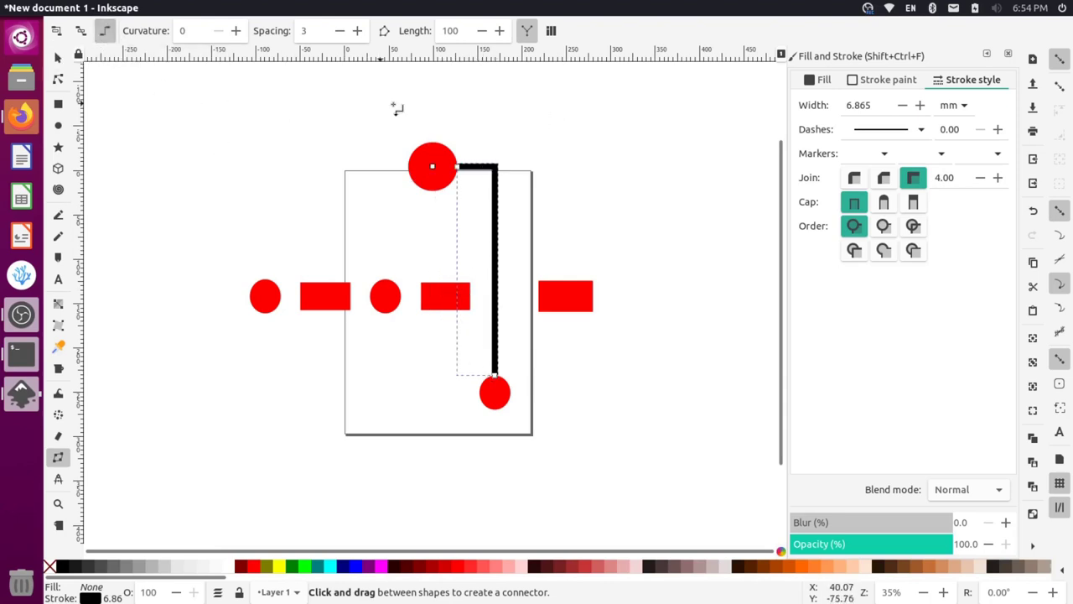
left_click(106, 32)
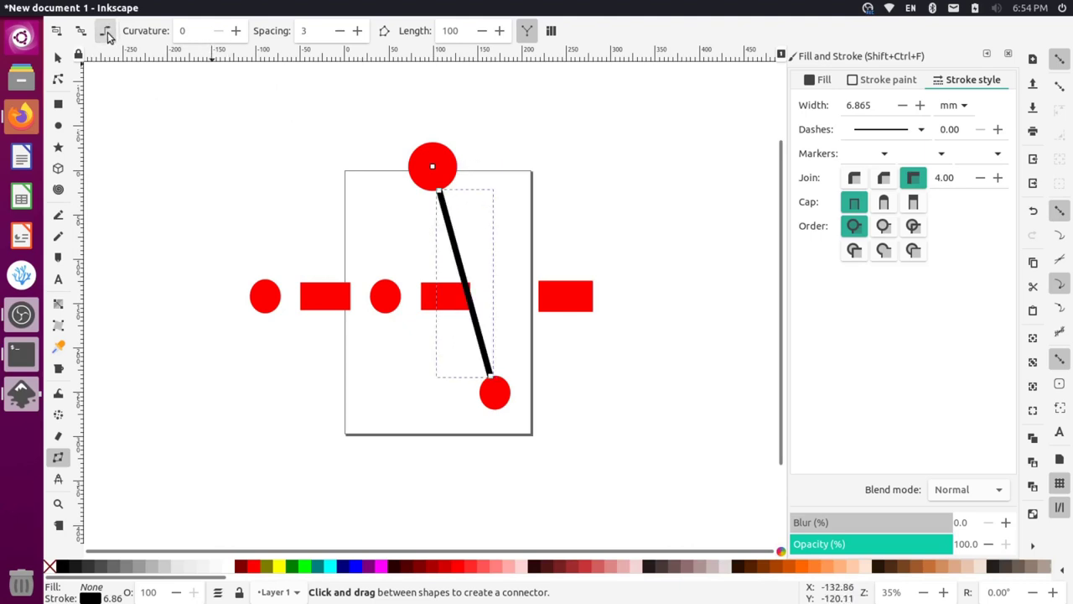
left_click(57, 57)
left_click_drag(203, 248, 631, 450)
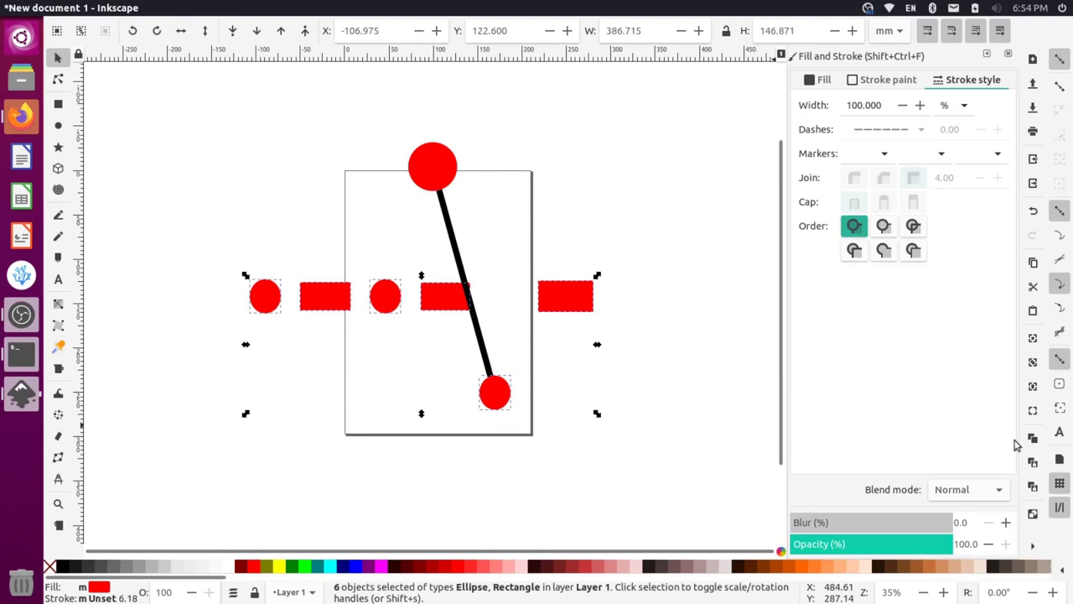
Step: Center the row shapes on a horizontal axis and distribute them evenly
left_click(1032, 546)
left_click(980, 551)
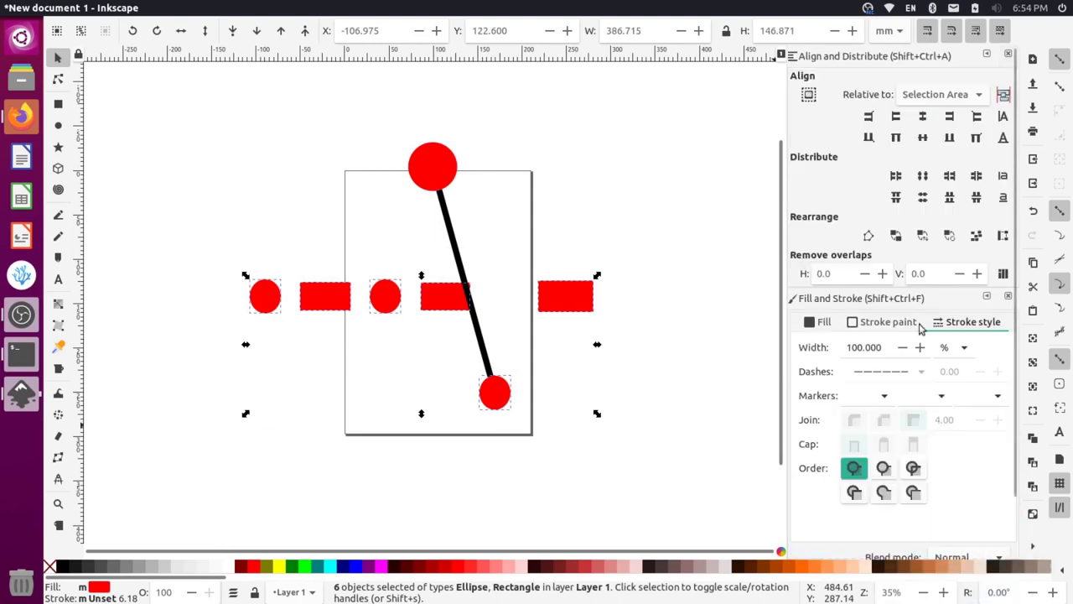
left_click(921, 139)
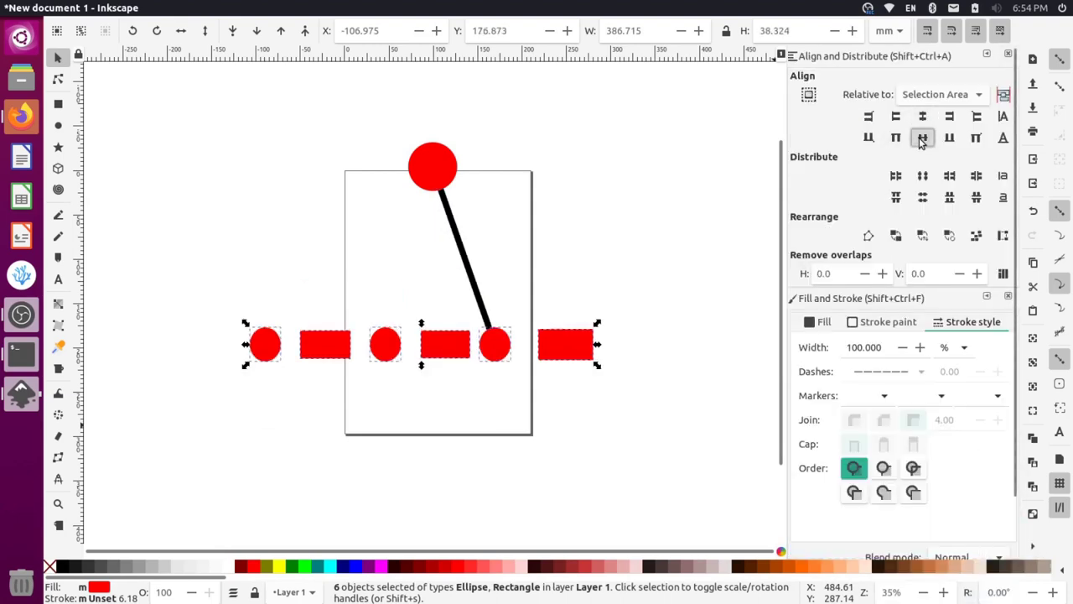
left_click(922, 175)
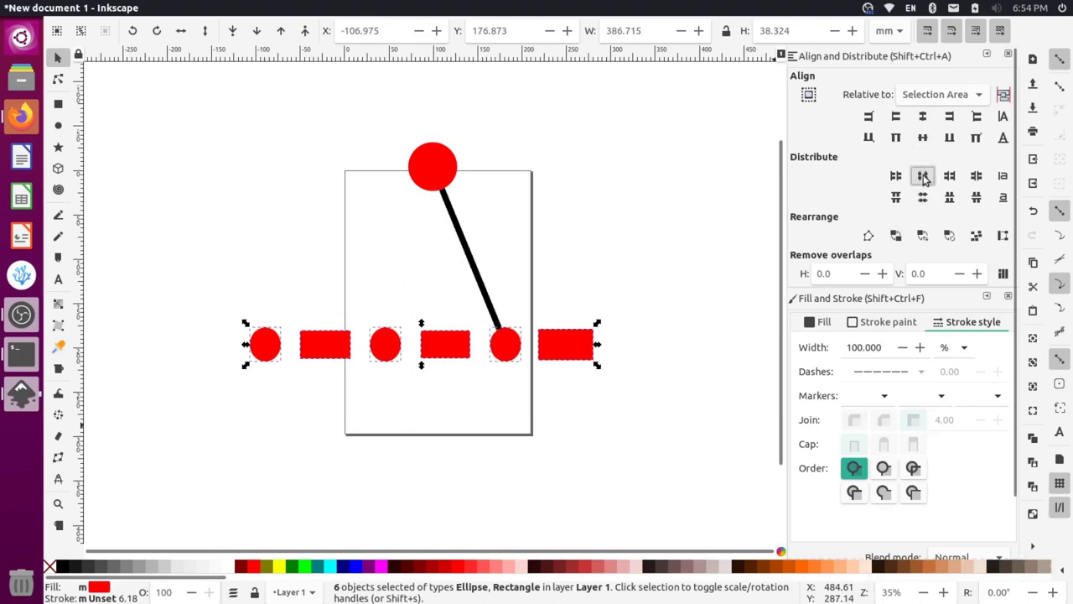
left_click(57, 457)
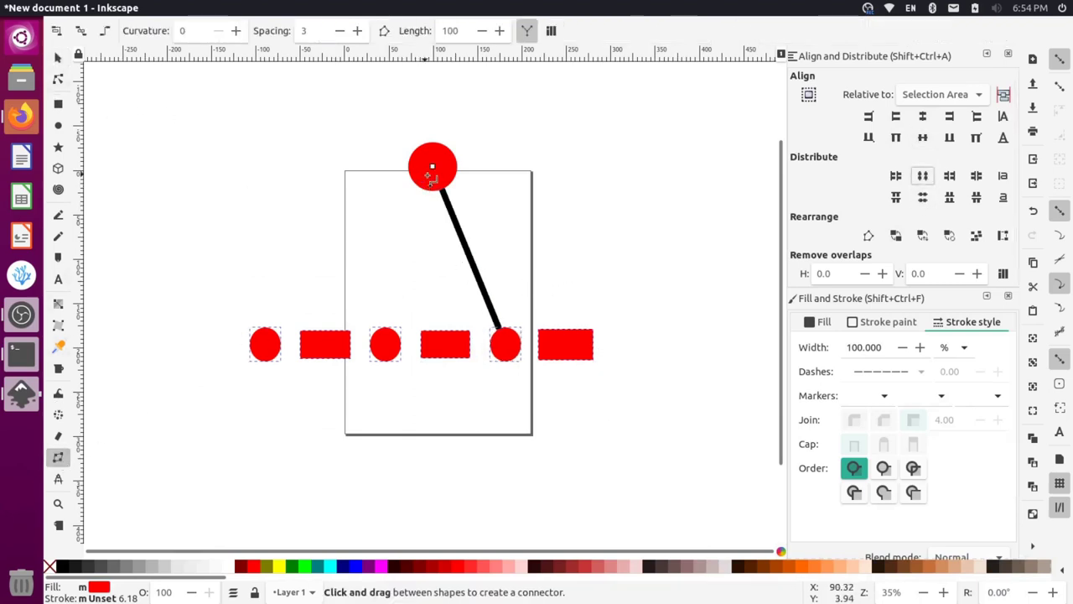
Step: Connect the top circle to the middle rectangle, second circle, first rectangle, leftmost circle and right rectangle
mouse_move(432, 166)
left_mouse_down()
mouse_move(433, 301)
mouse_move(448, 343)
mouse_move(443, 331)
left_mouse_up()
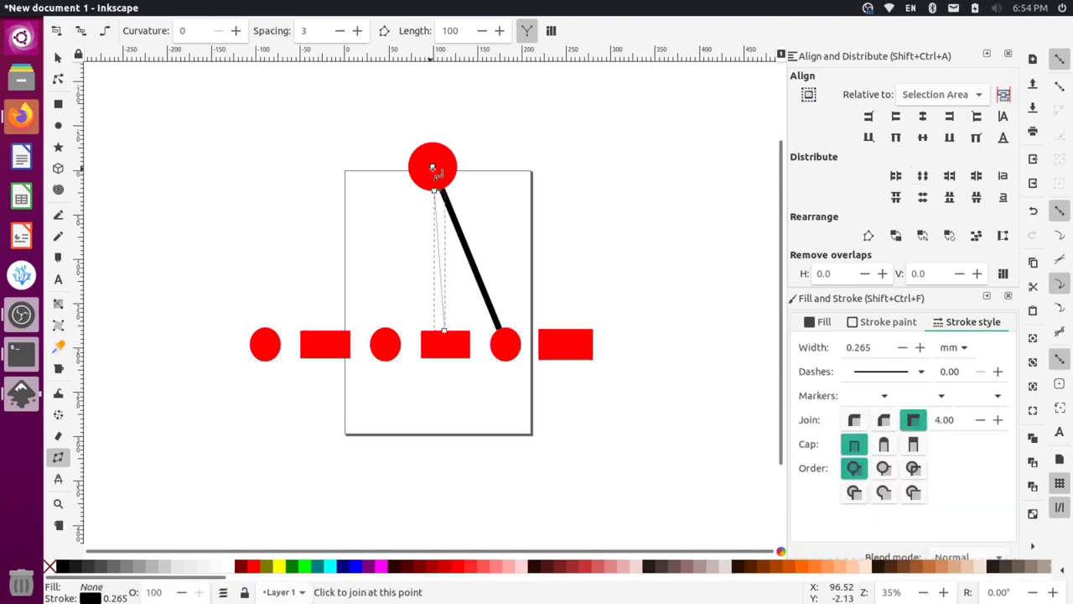
left_click_drag(433, 169, 384, 344)
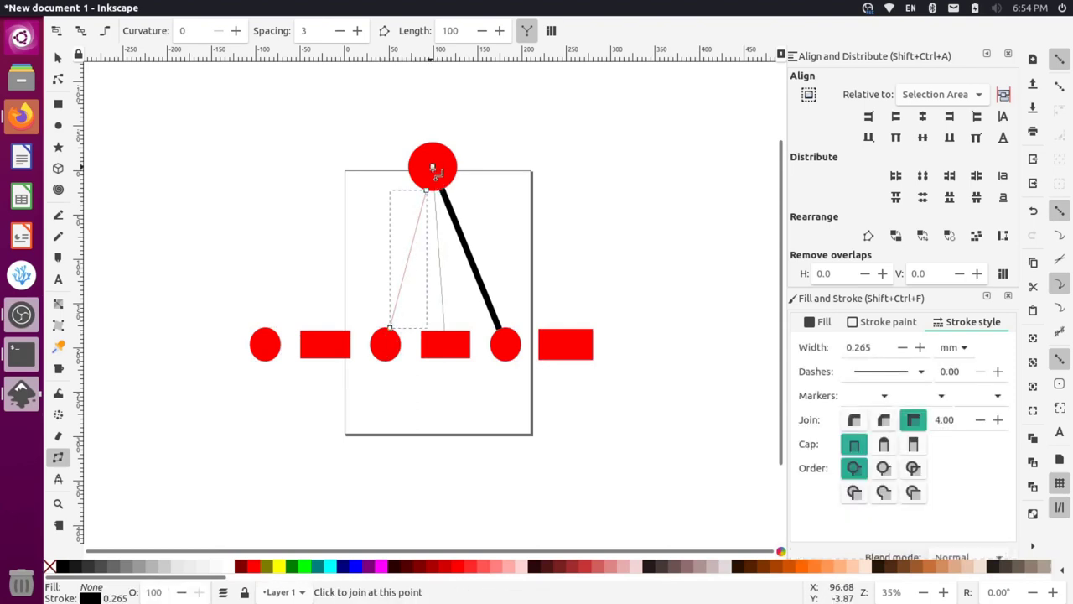
left_click_drag(431, 167, 326, 345)
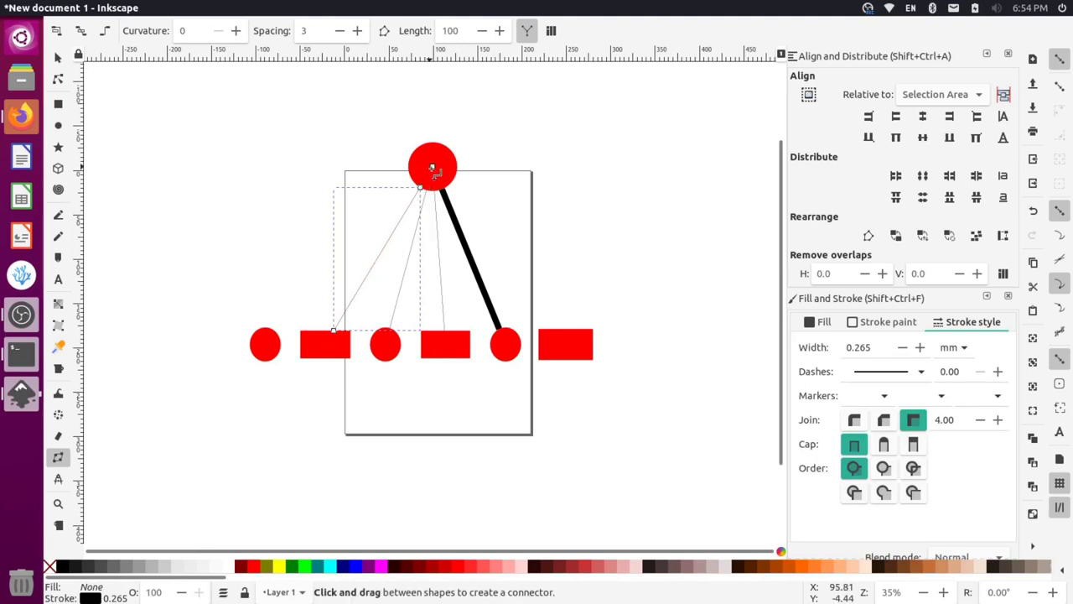
left_click_drag(433, 169, 265, 343)
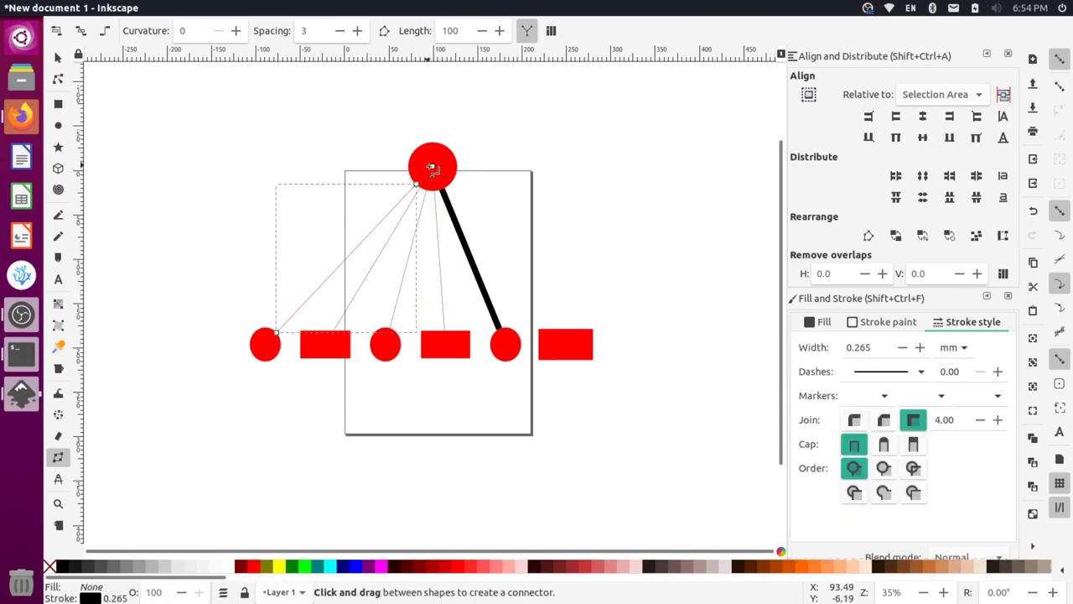
left_click_drag(431, 168, 566, 344)
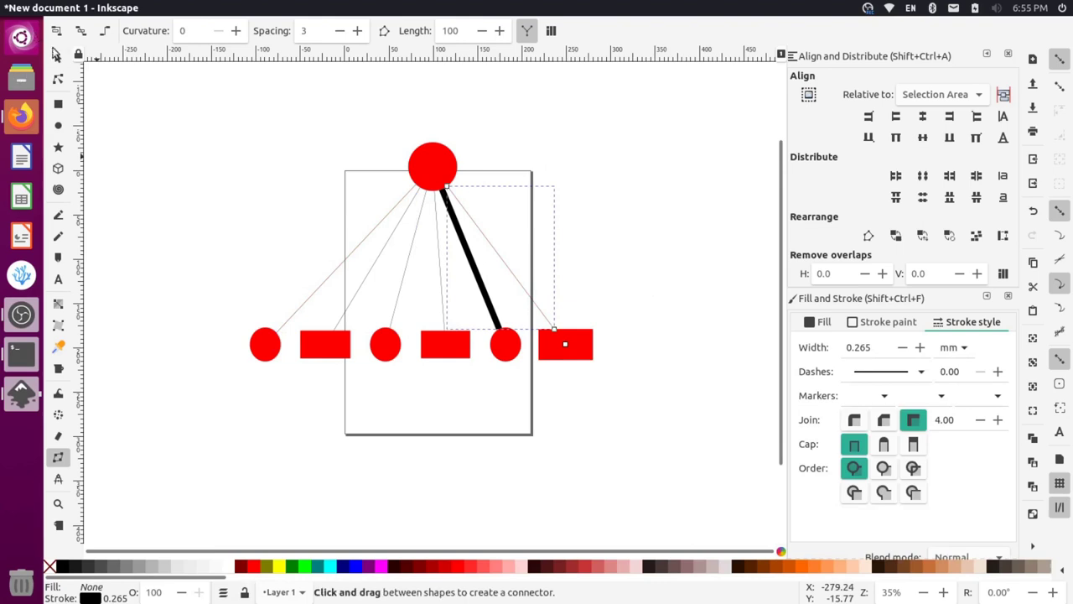
left_click(58, 57)
left_click_drag(236, 306, 616, 410)
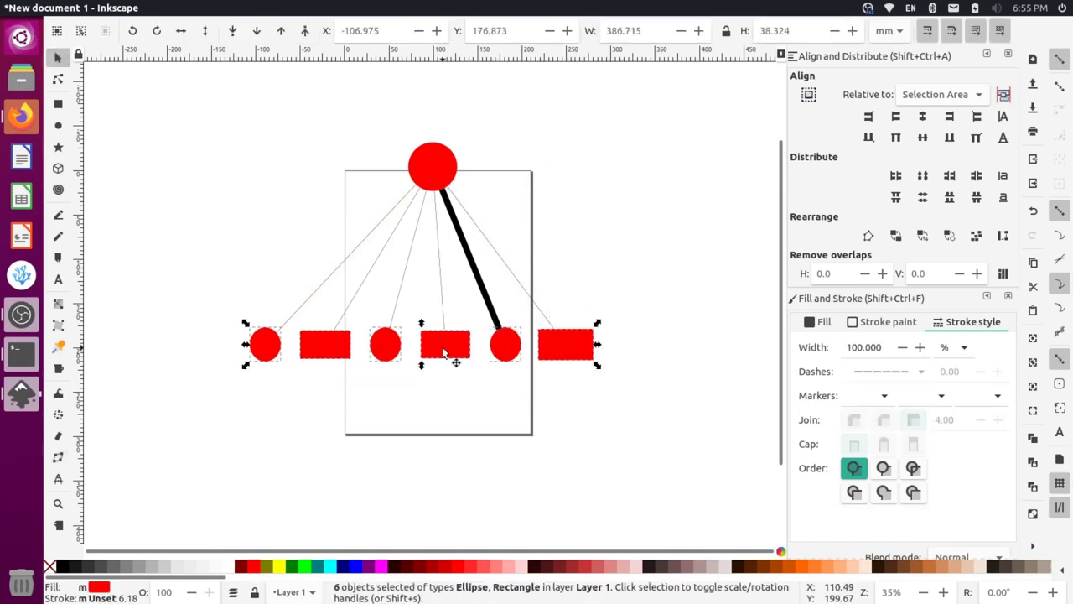
Step: Move the row lower, drop a small circle below the page, and select everything
left_click_drag(453, 361, 370, 483)
left_click(389, 425)
left_click_drag(527, 399, 555, 485)
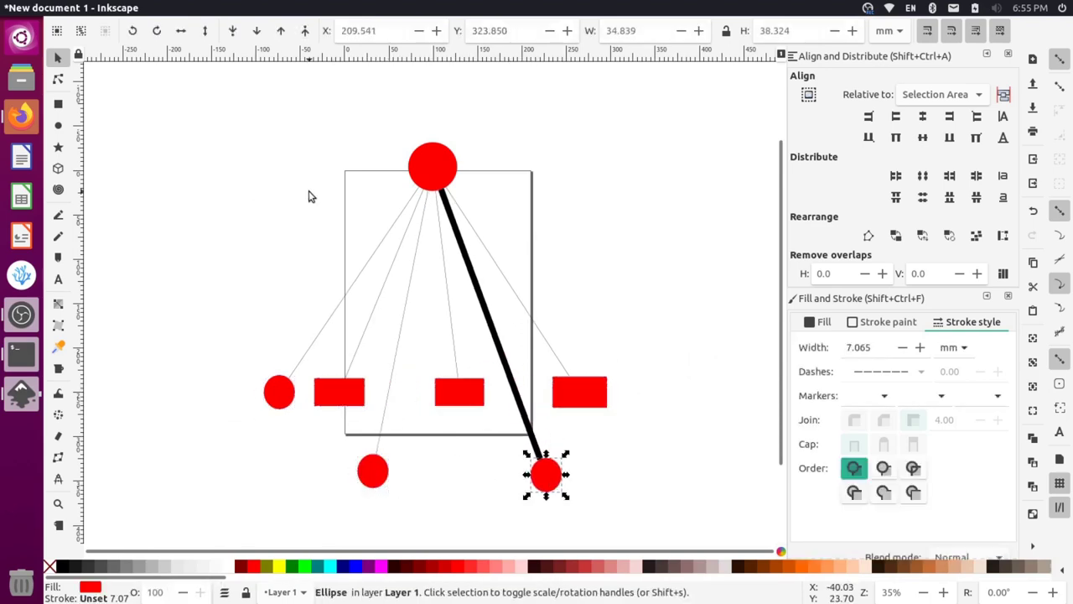
left_click_drag(270, 171, 657, 500)
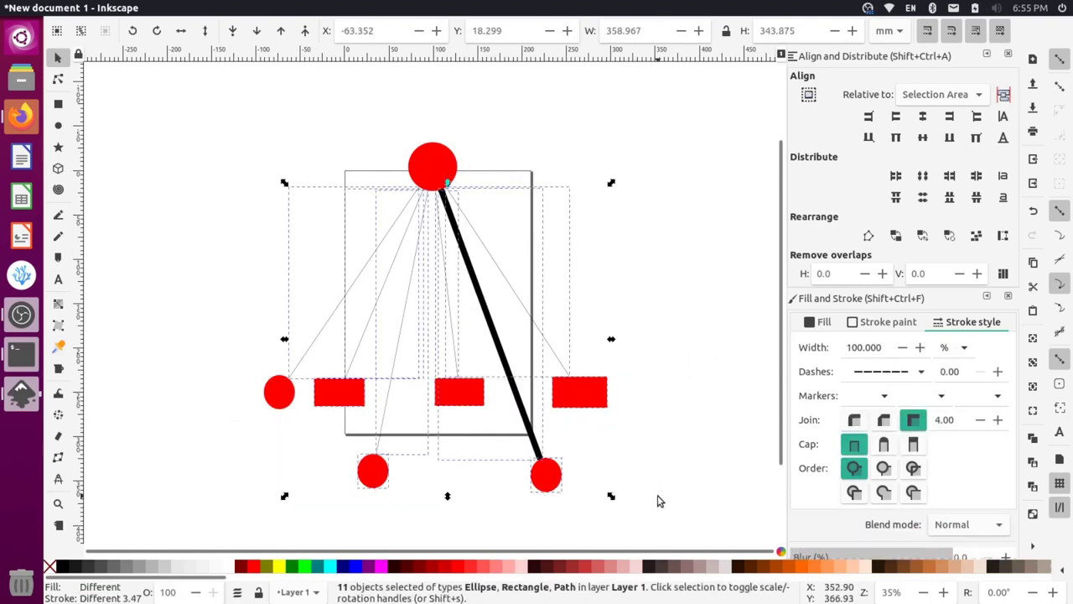
Step: Remove the three rectangles and two bottom circles from the selection, leaving only the connectors
left_click(346, 395, "shift")
left_click(471, 401, "shift")
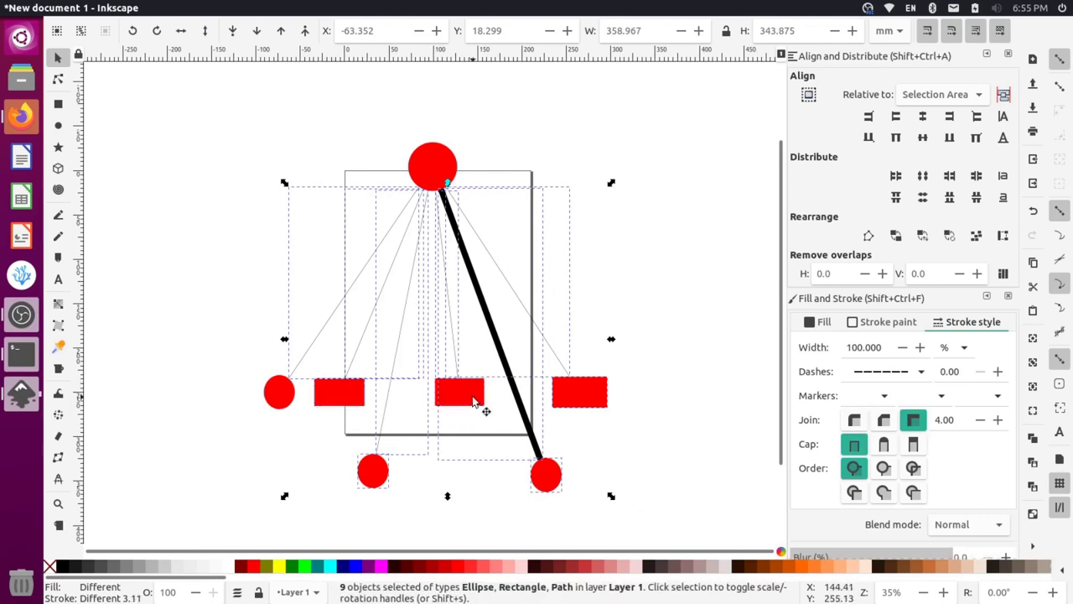
left_click(566, 395, "shift")
left_click(537, 478, "shift")
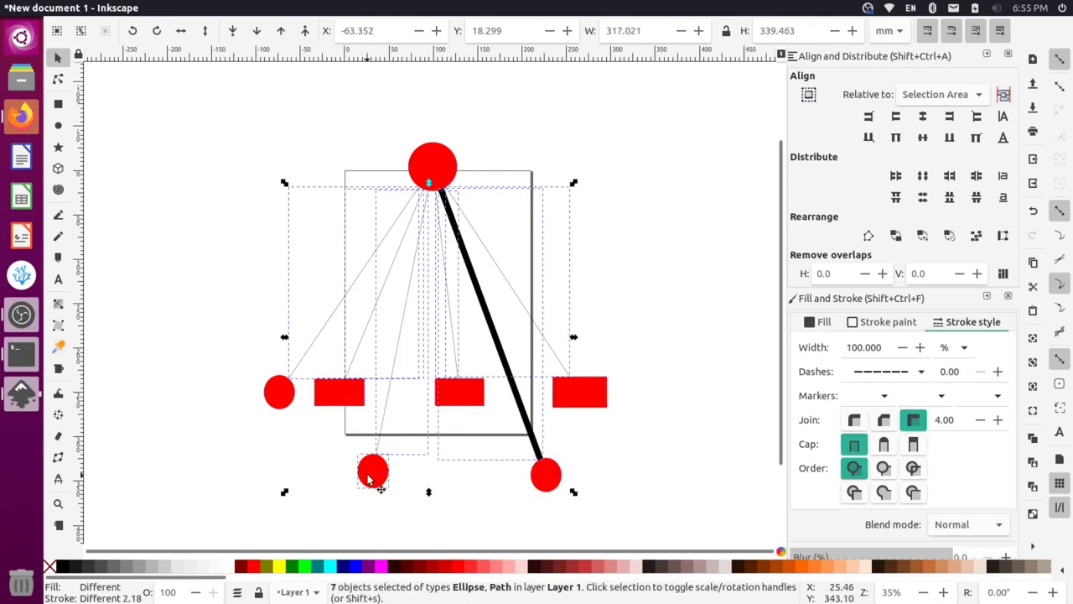
left_click(370, 476, "shift")
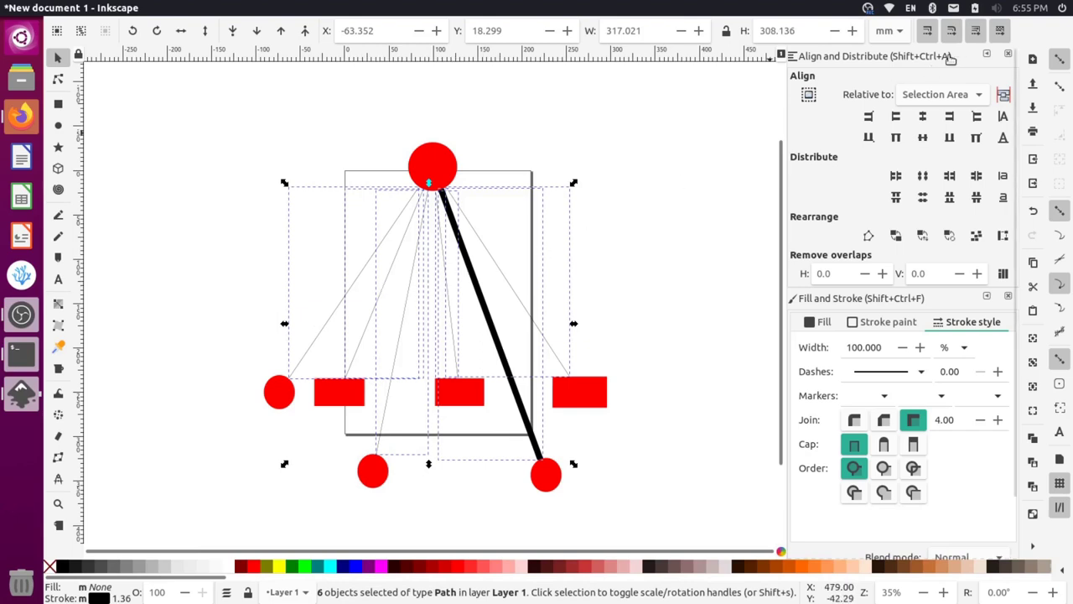
Step: Widen the selected connectors' black stroke to 6.800 mm
left_click(920, 347)
left_click(920, 347)
left_click(920, 347)
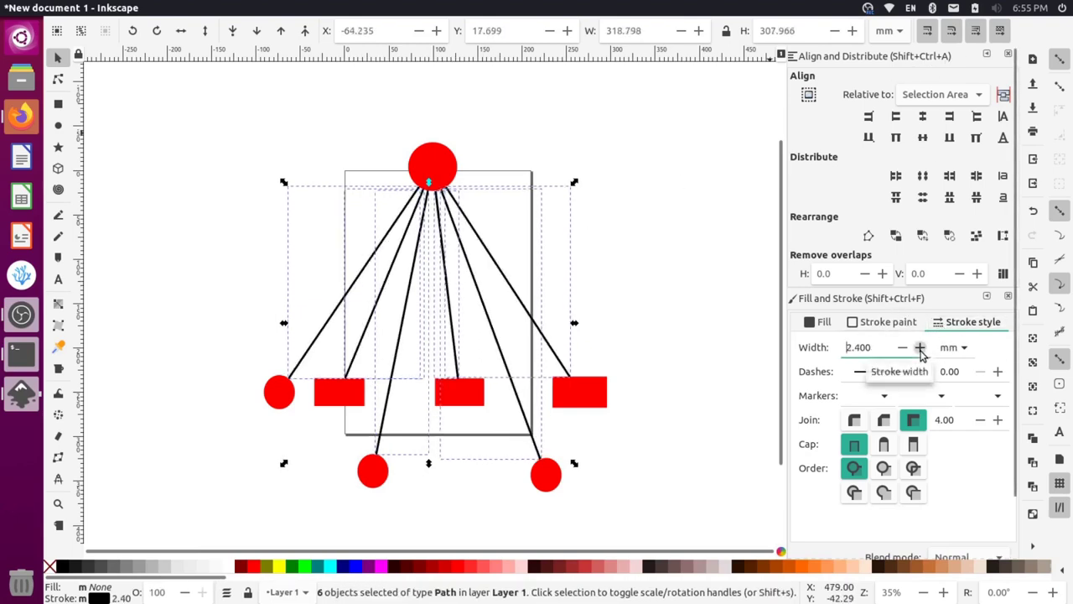
left_click(919, 347)
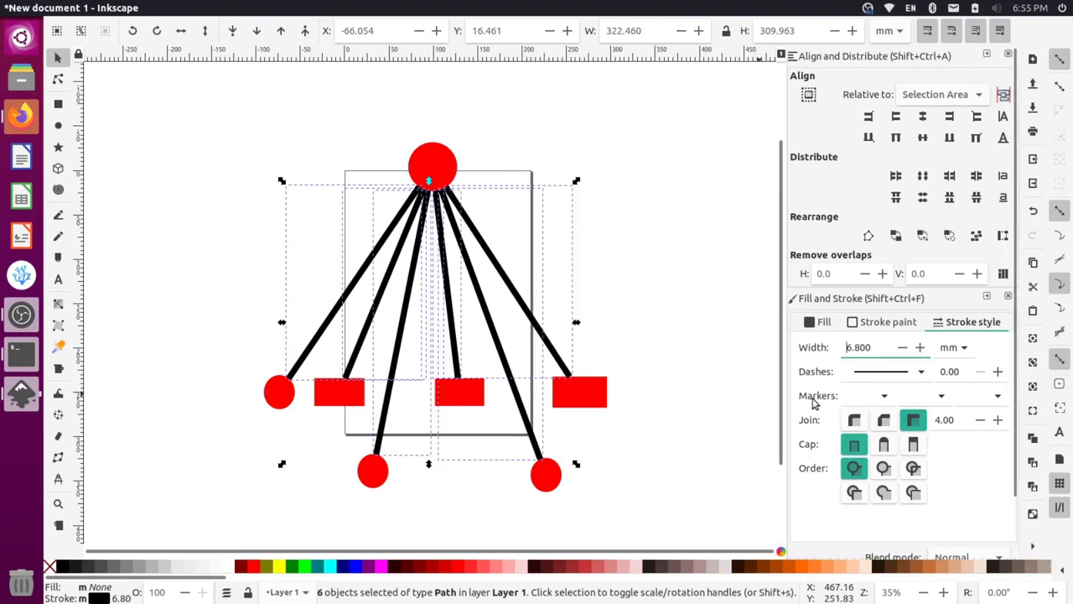
Step: Give the six connectors small black arrowhead end markers instead of large ones
left_click(981, 395)
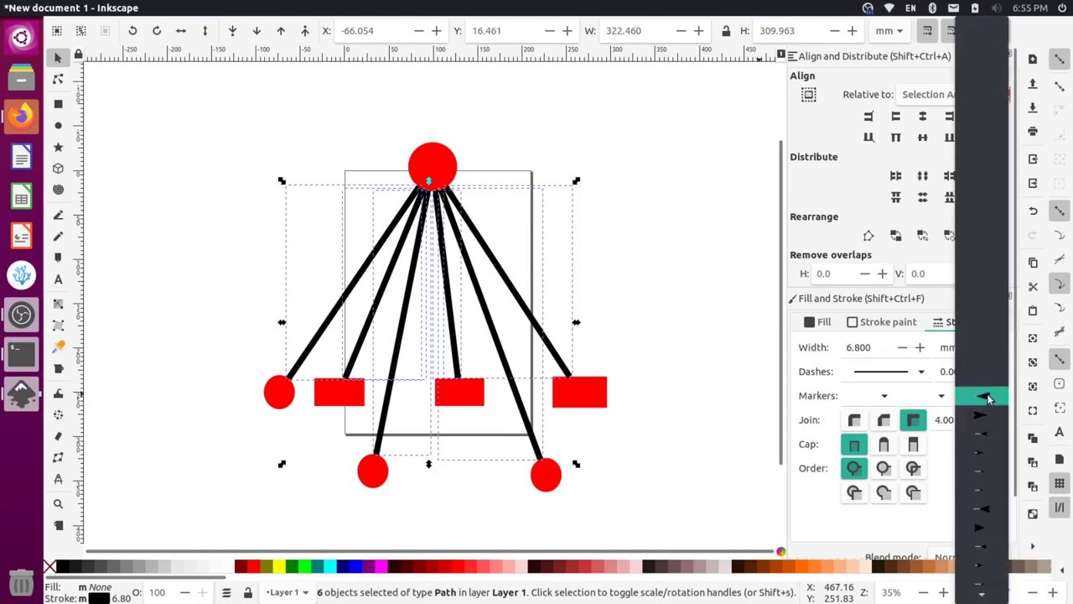
left_click(984, 528)
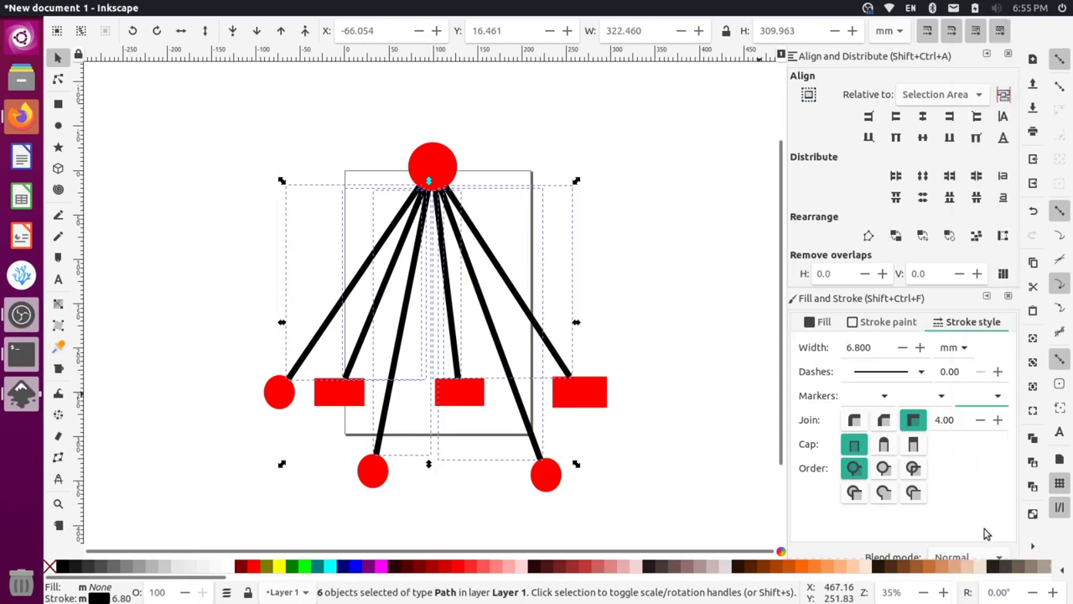
left_click(993, 395)
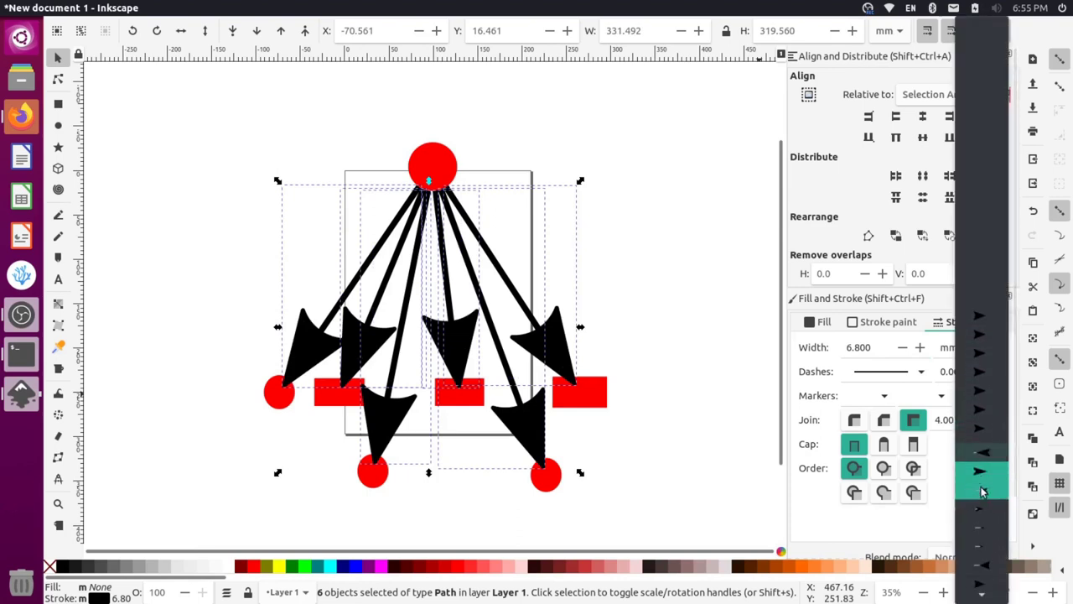
left_click(988, 499)
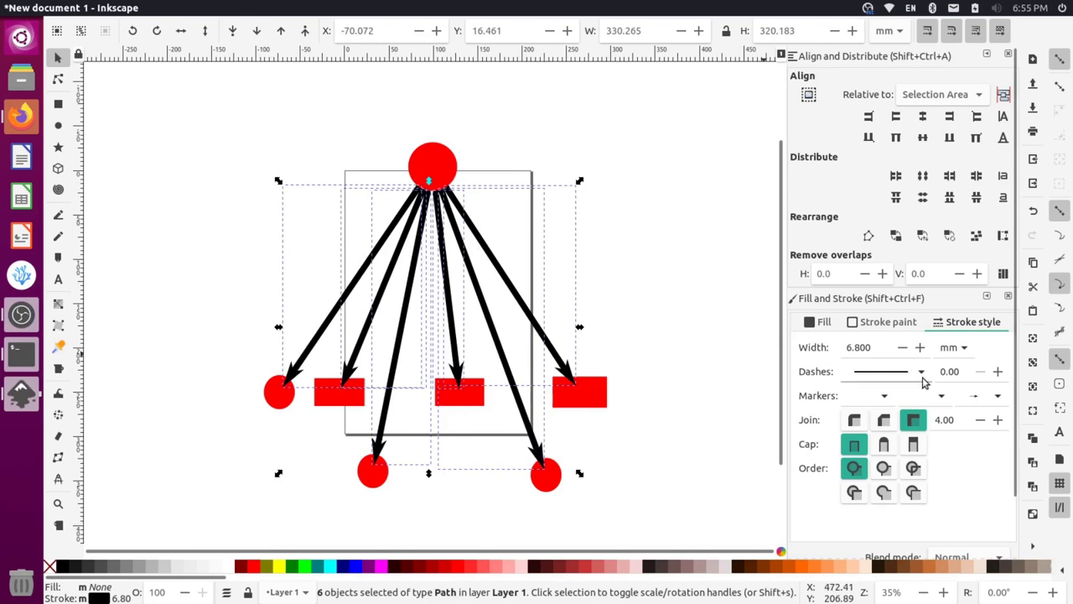
Step: Apply a dashed stroke pattern to the six arrow connectors
left_click(893, 374)
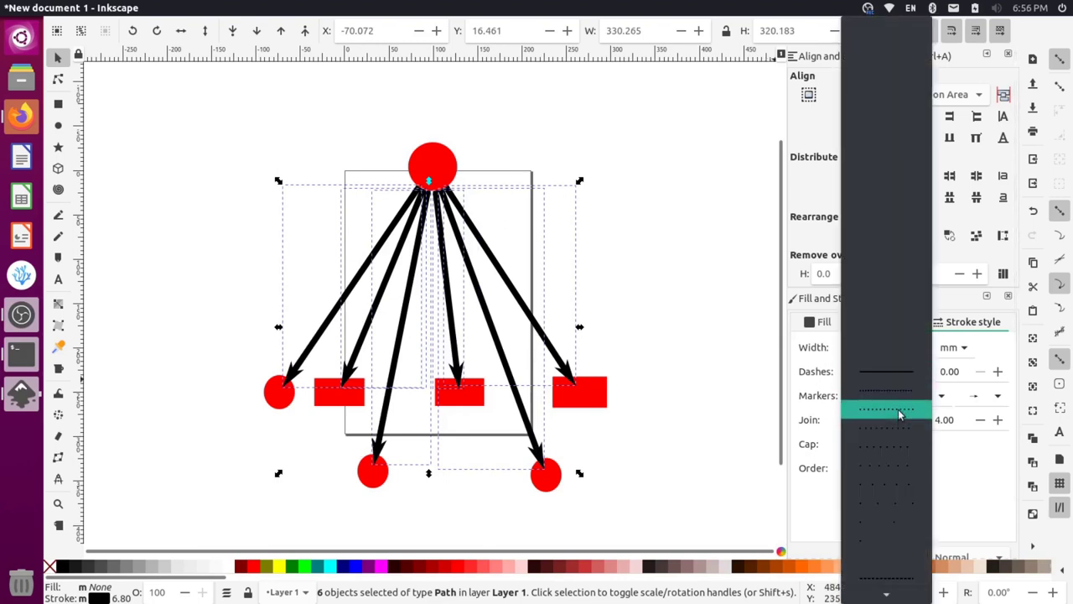
scroll(893, 503, "down", 1)
left_click(893, 533)
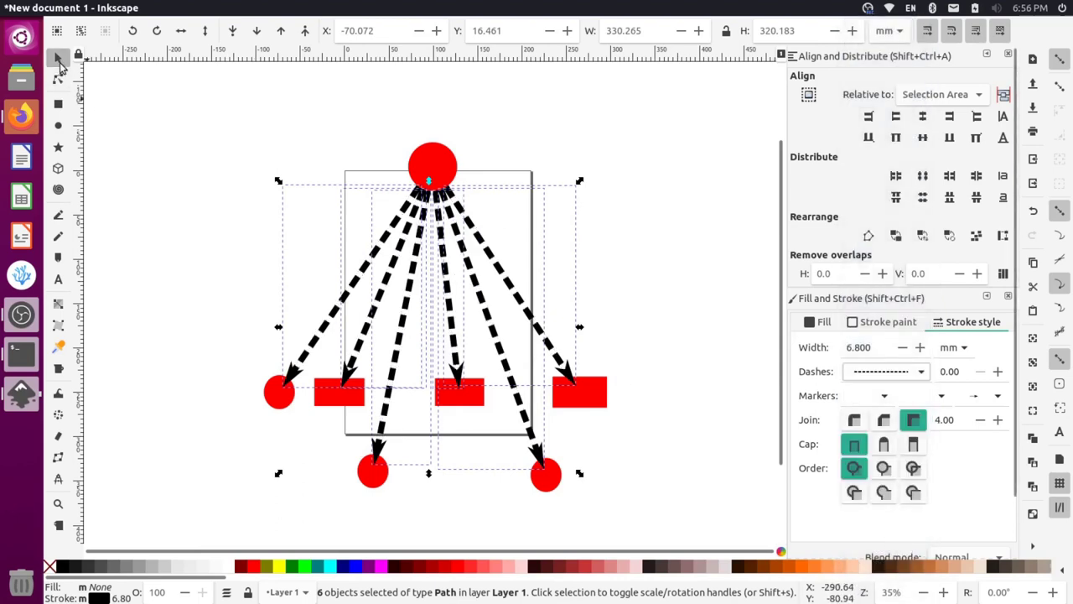
Step: Move the right rectangle and bottom-right circle up-right, and nudge the middle rectangle up-right
left_click(261, 192)
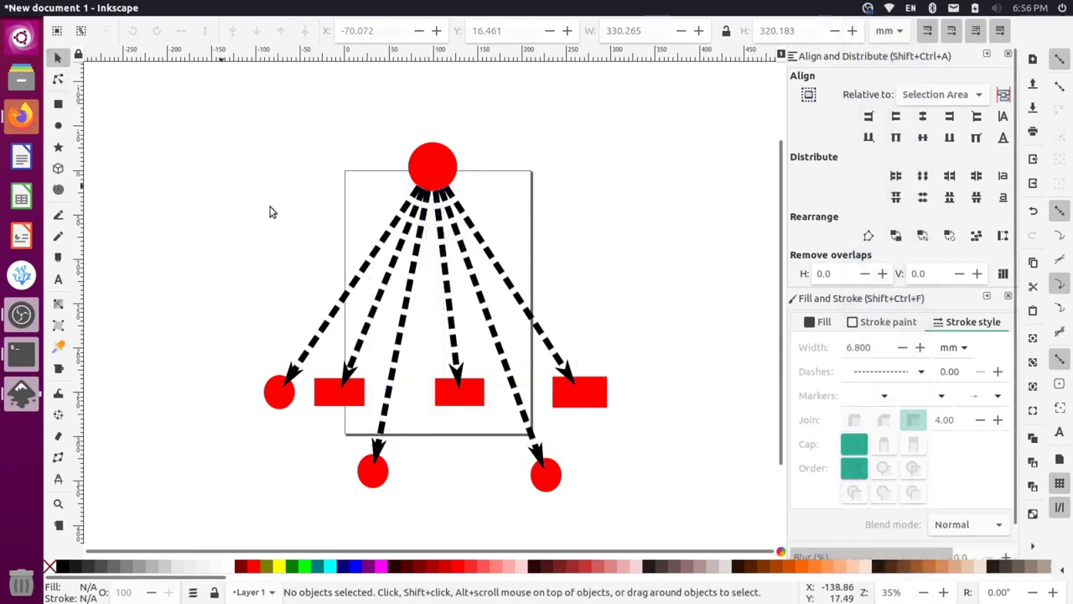
left_click_drag(586, 391, 687, 286)
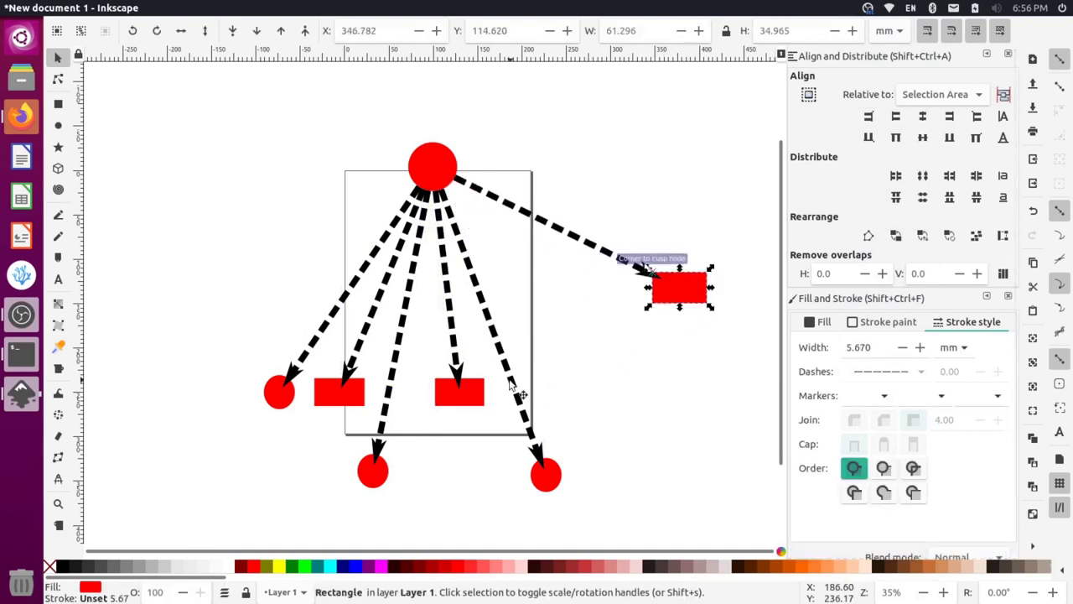
left_click_drag(544, 472, 627, 404)
left_click_drag(435, 389, 467, 377)
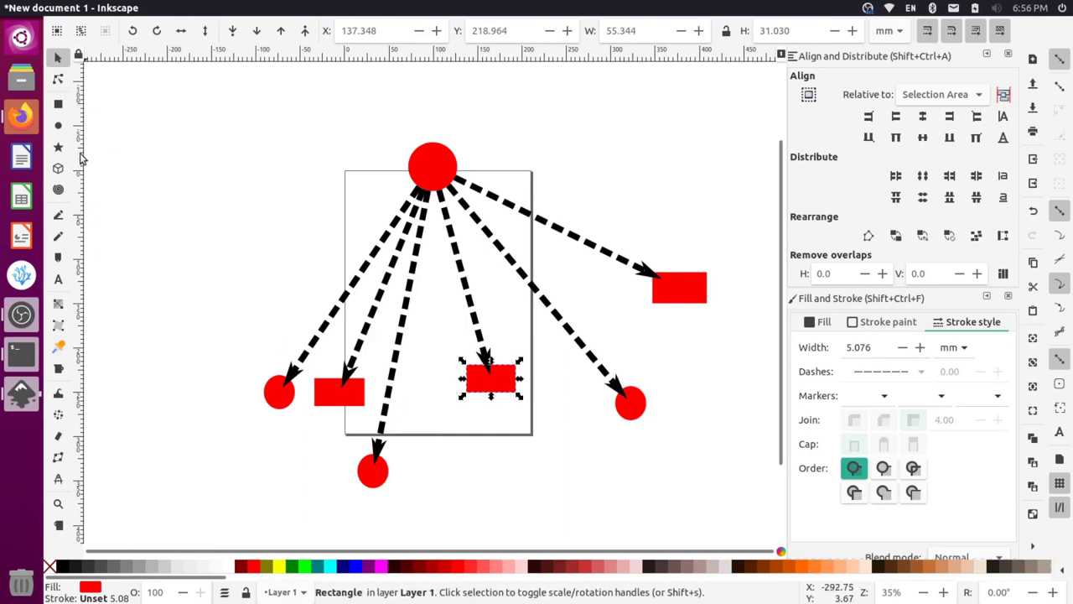
Step: Draw a closed zigzag polygon upper left of the top circle and fill it green
left_click(58, 216)
left_click(196, 199)
left_click(276, 165)
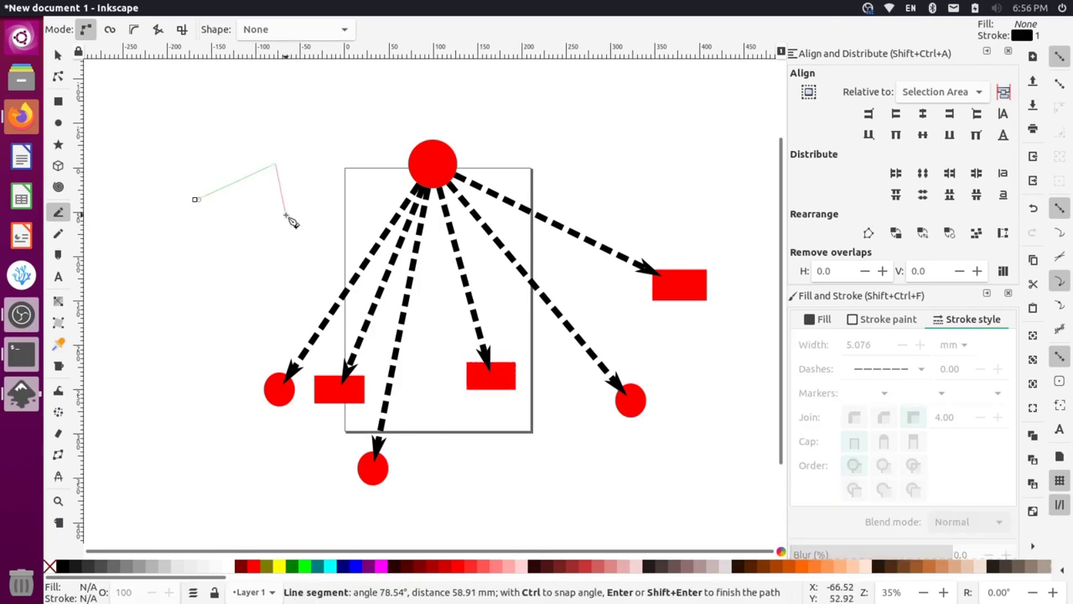
left_click(286, 215)
left_click(253, 204)
left_click(258, 252)
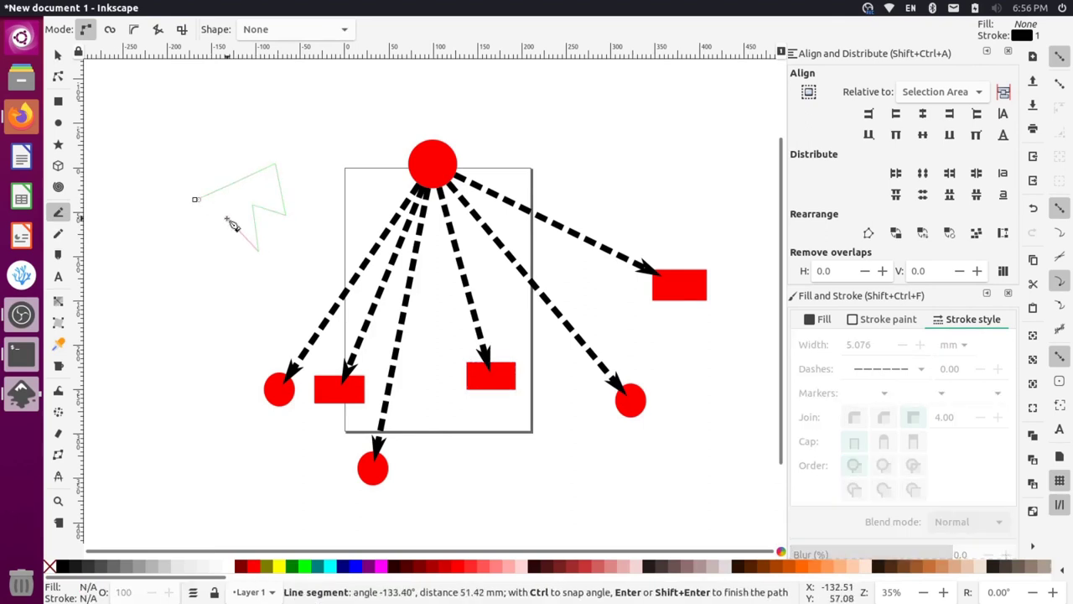
left_click(224, 220)
left_click(215, 258)
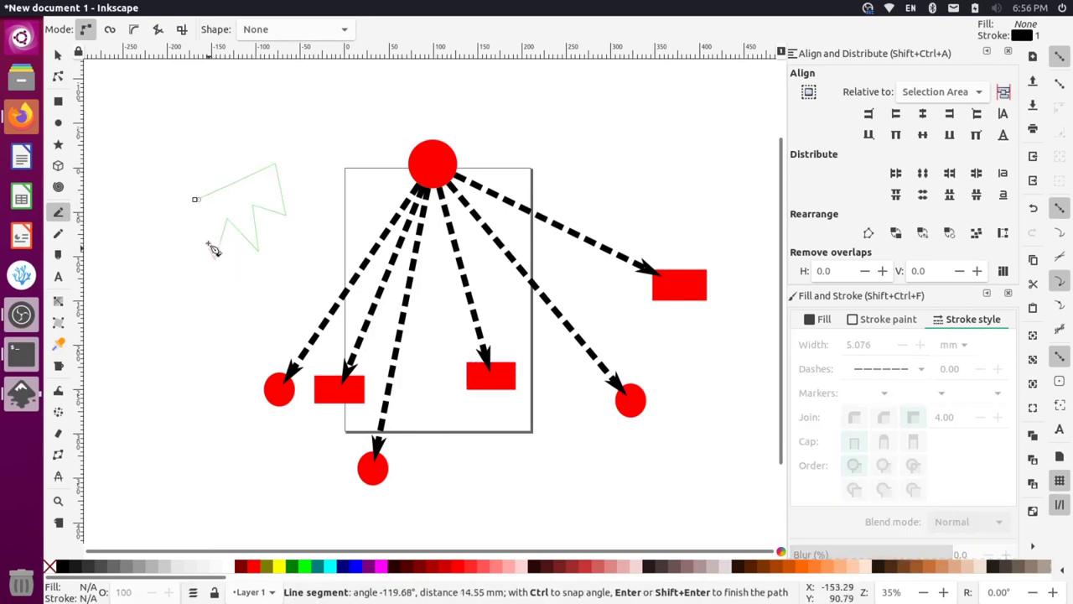
left_click(195, 200)
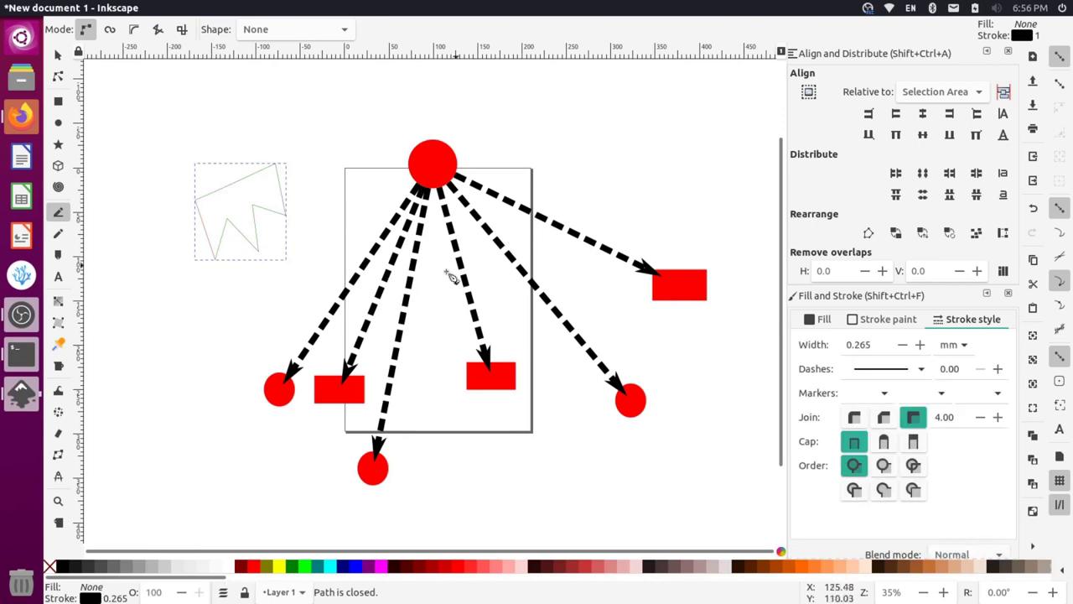
left_click(296, 567)
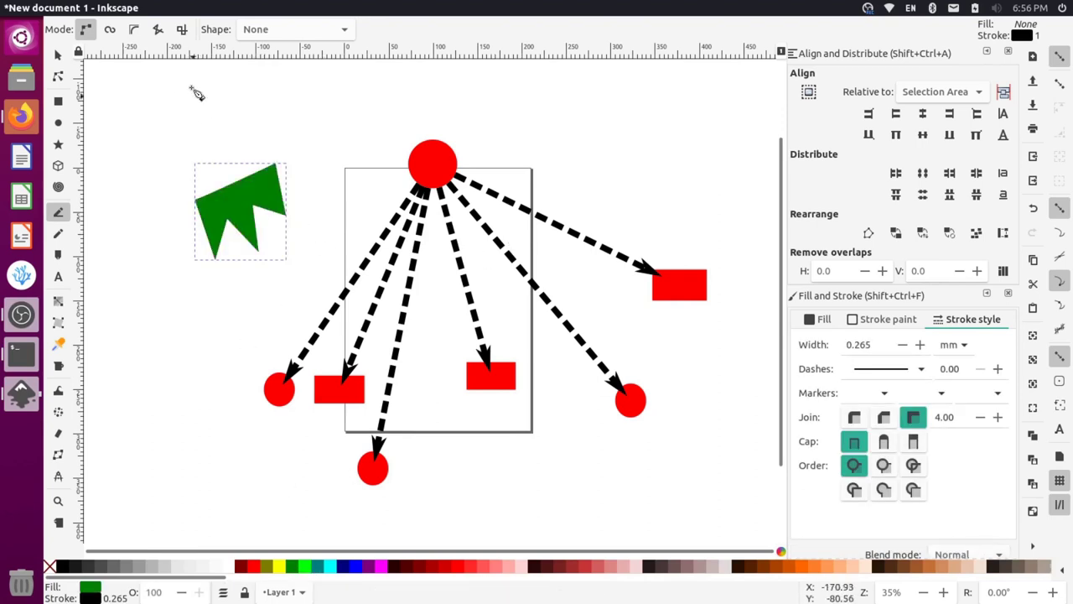
left_click(59, 454)
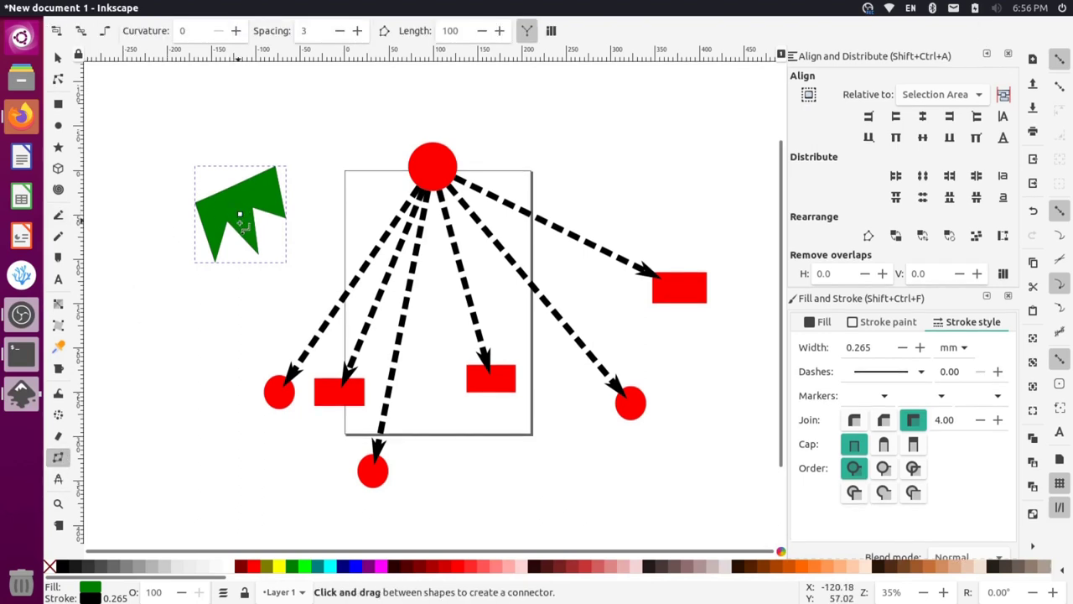
Step: Link the green polygon to the top red circle with a 7 mm connector, then shift the polygon lower left
left_click_drag(241, 216, 370, 190)
left_click_drag(429, 169, 435, 171)
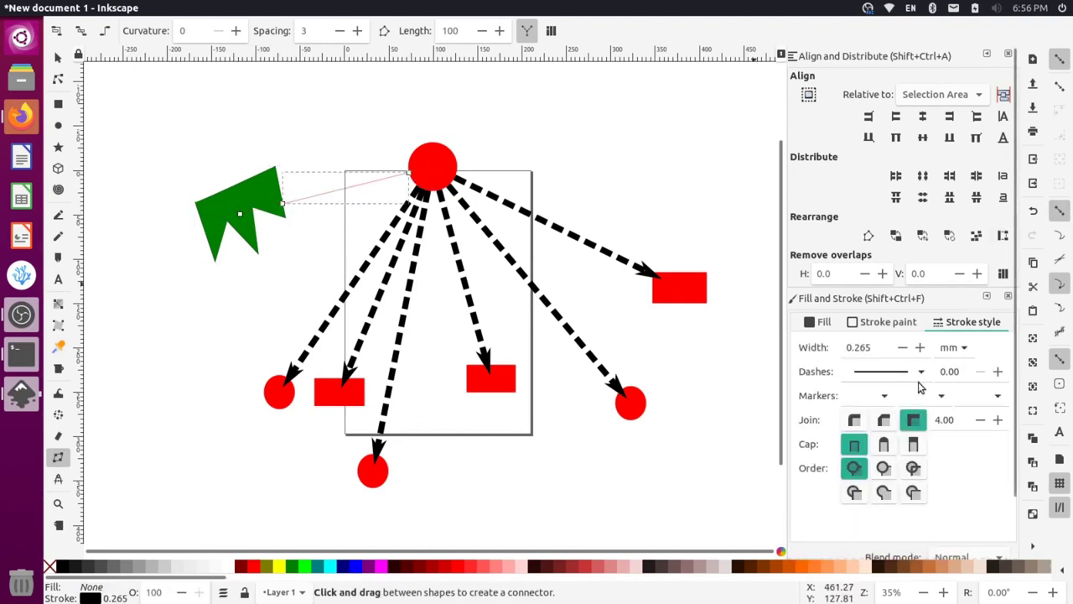
left_click(920, 347)
left_click_drag(920, 347, 920, 347)
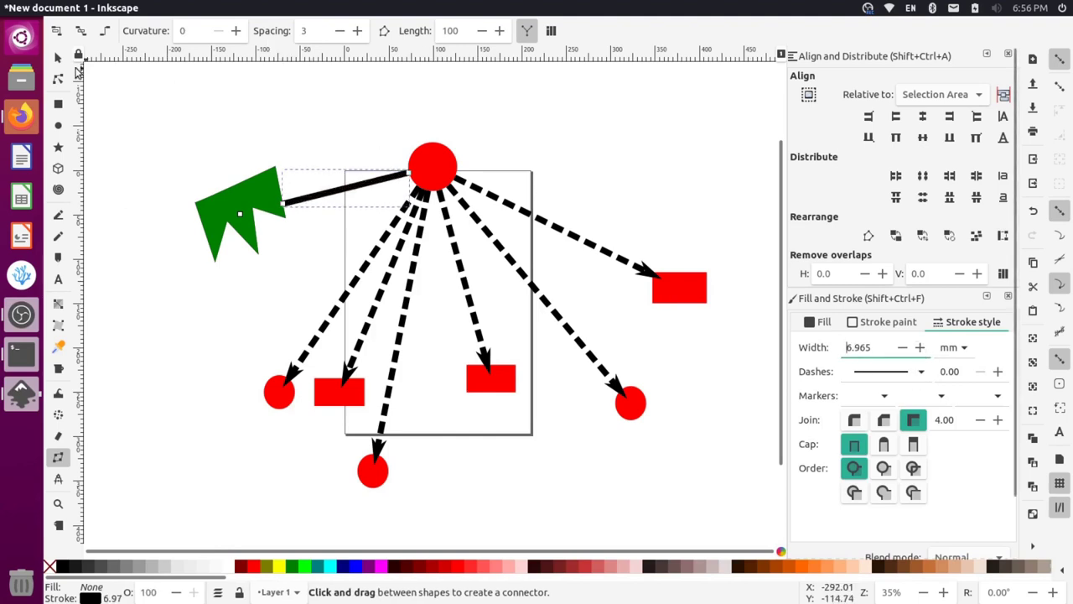
left_click(58, 57)
left_click_drag(233, 208, 227, 279)
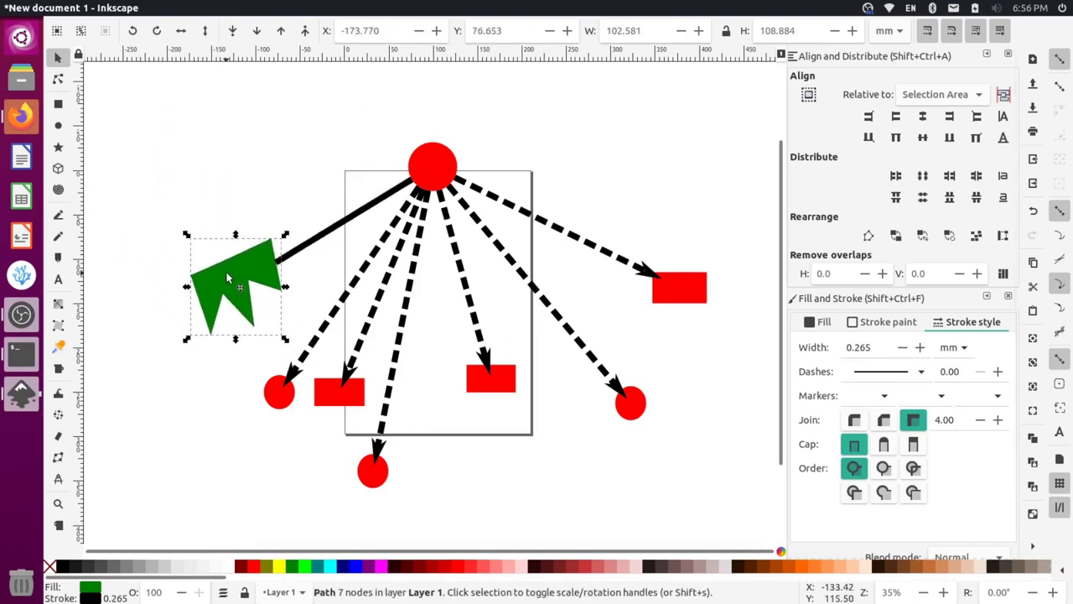
Step: Delete the middle rectangle's connector, move that rectangle top right, then delete the three right-hand shapes
left_click(457, 264)
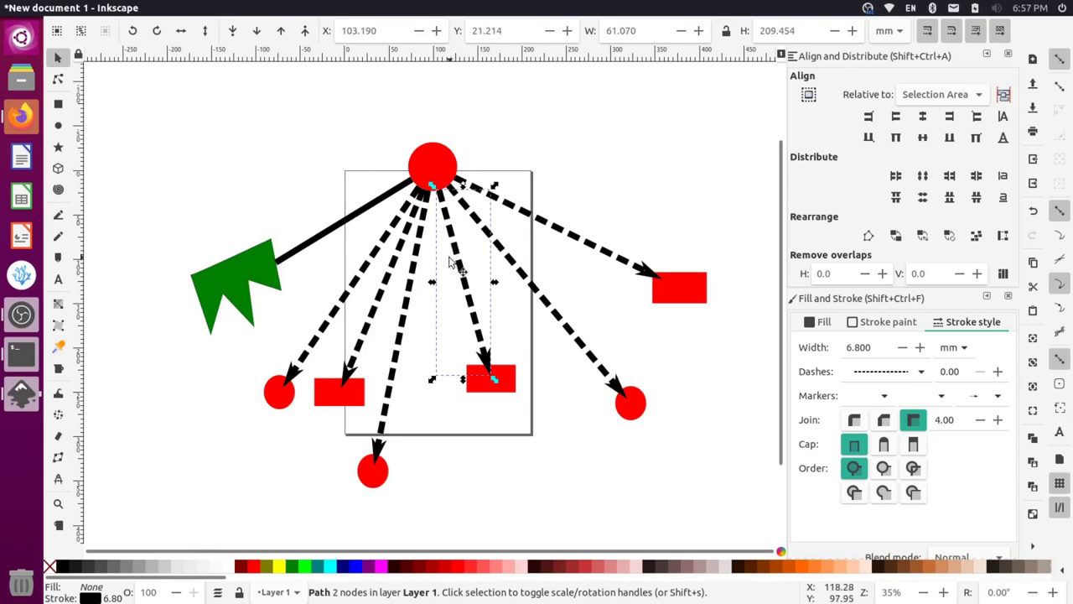
key("Delete")
left_click_drag(497, 376, 556, 166)
left_click_drag(499, 133, 730, 445)
key("Delete")
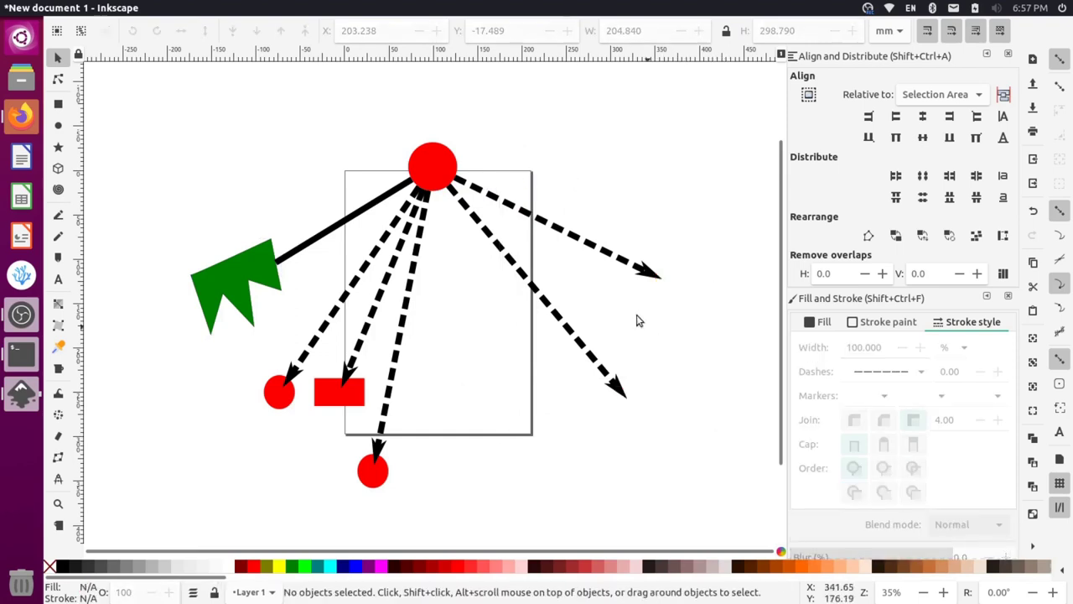
Step: Delete the two leftover dashed arrows on the right
left_click(604, 249)
key("Delete")
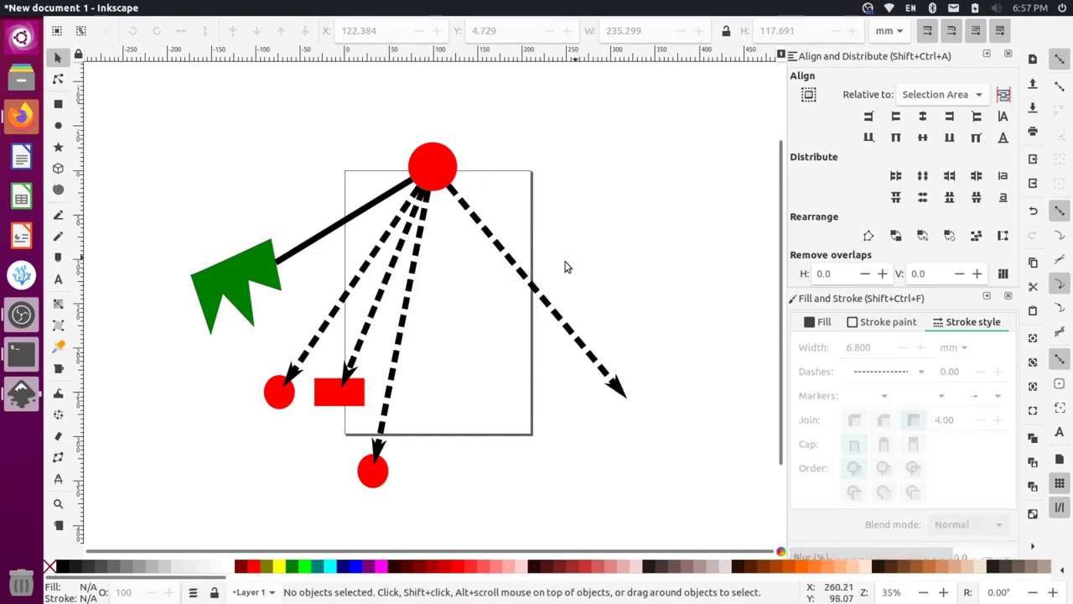
left_click(557, 313)
key("Delete")
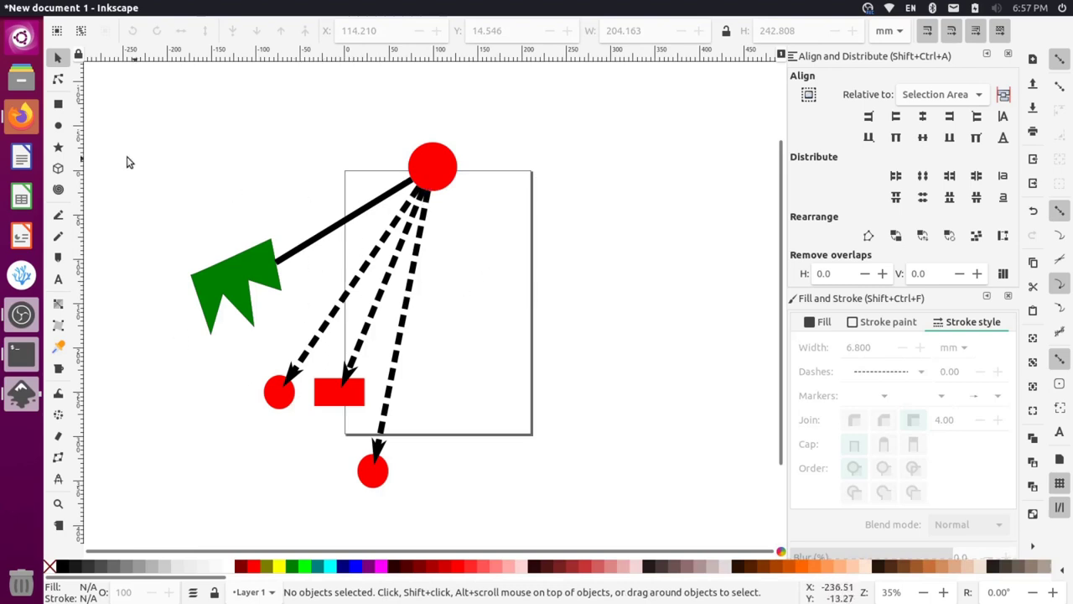
Step: Draw a new connector from the top red circle and move the circle down and right
left_click(59, 458)
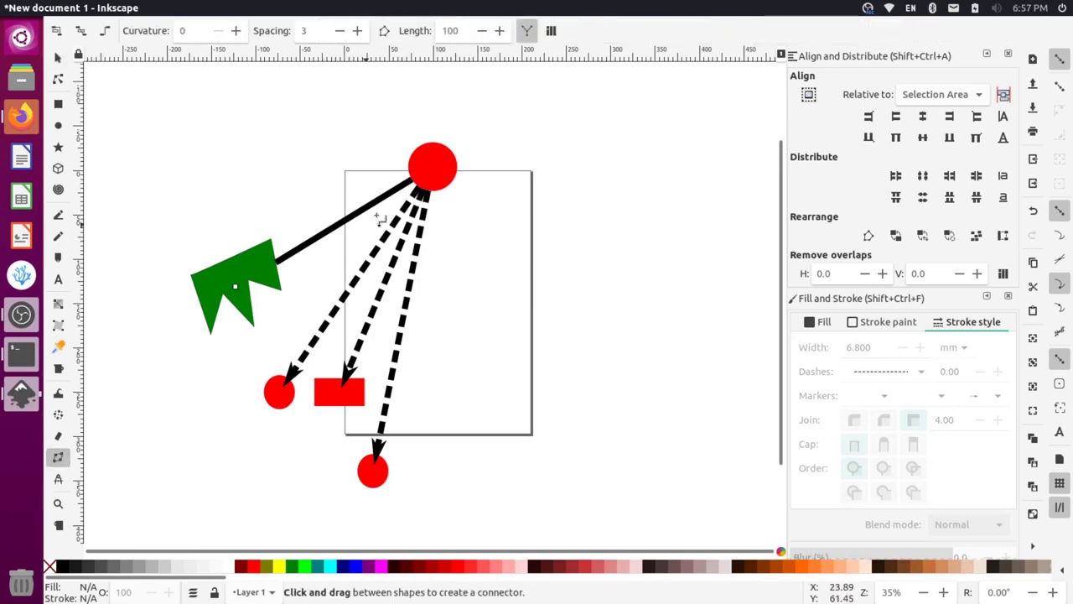
mouse_move(432, 169)
left_mouse_down()
mouse_move(598, 187)
mouse_move(409, 198)
mouse_move(646, 210)
mouse_move(668, 185)
mouse_move(679, 206)
left_mouse_up()
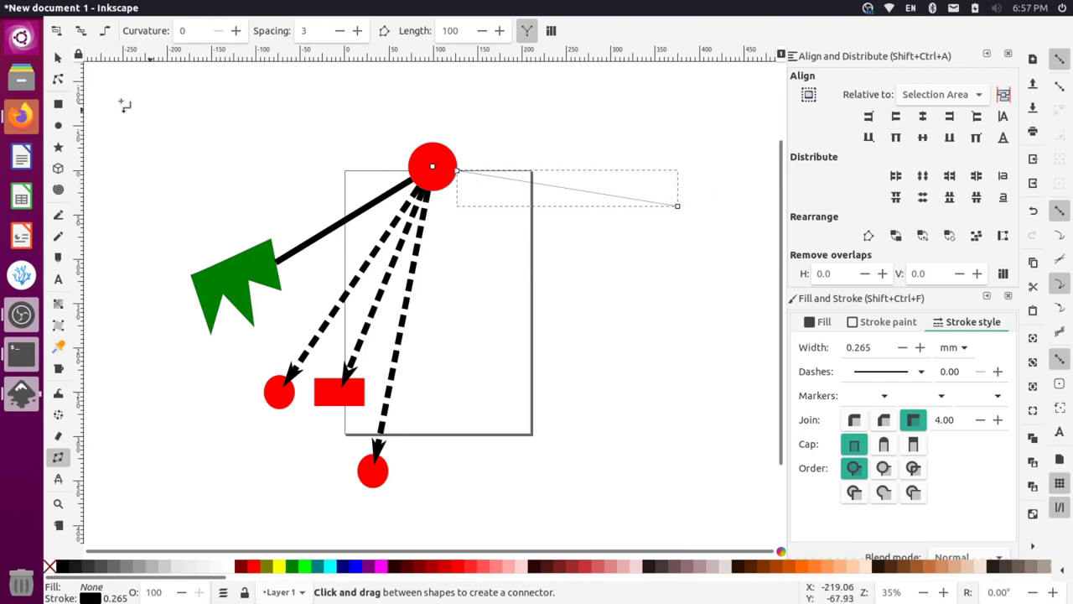
left_click(58, 57)
left_click_drag(425, 172, 492, 264)
Step: Thicken the new connector, move the red circle up to the page's top edge, and delete the stray upper-right line
left_click(617, 224)
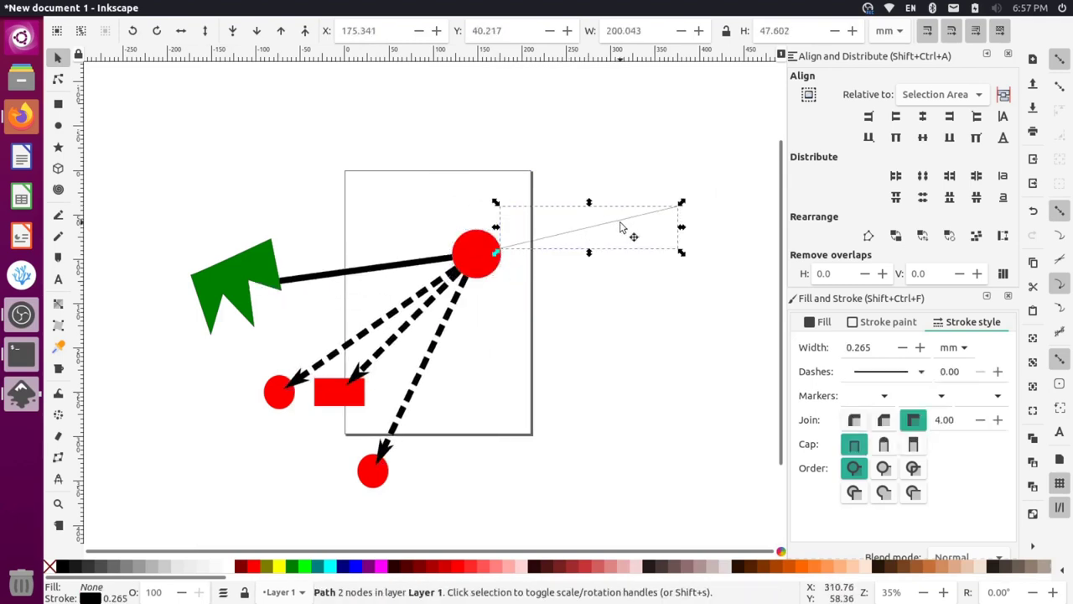
left_click(919, 347)
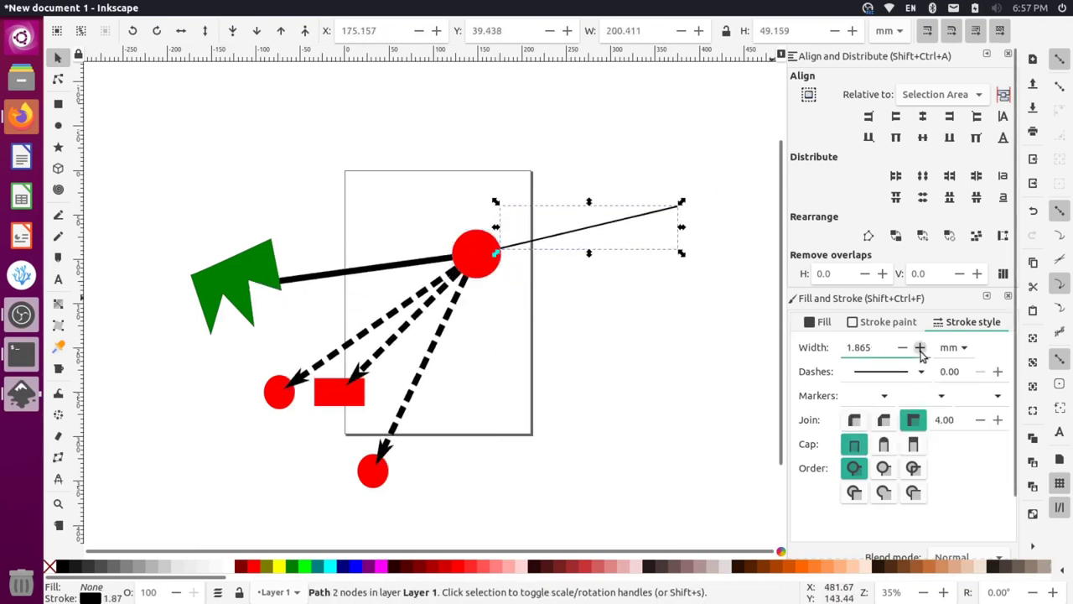
left_click_drag(494, 272, 451, 150)
left_click(541, 179)
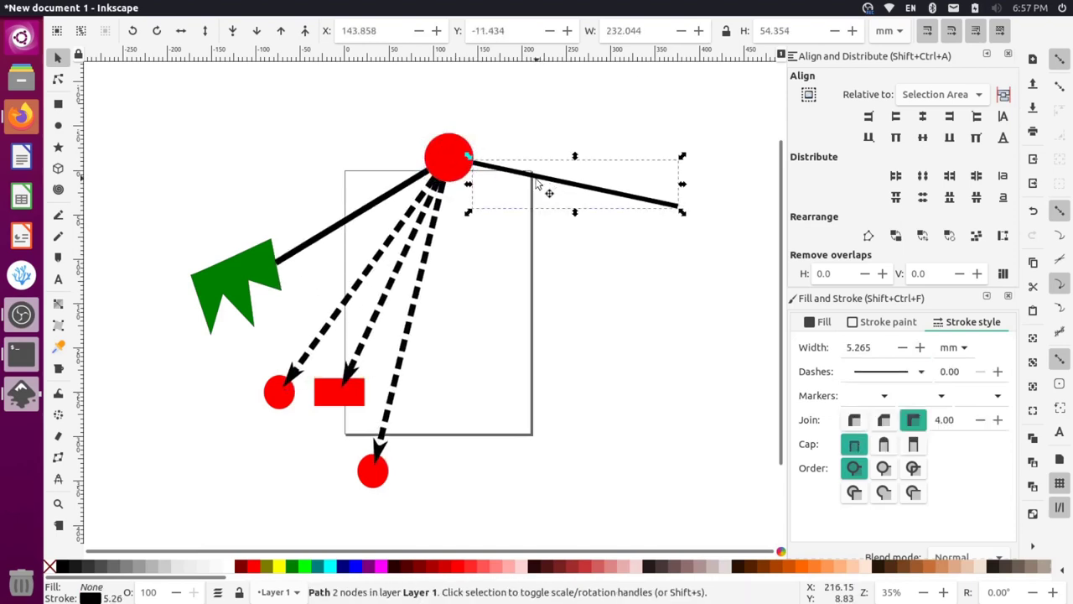
key("Delete")
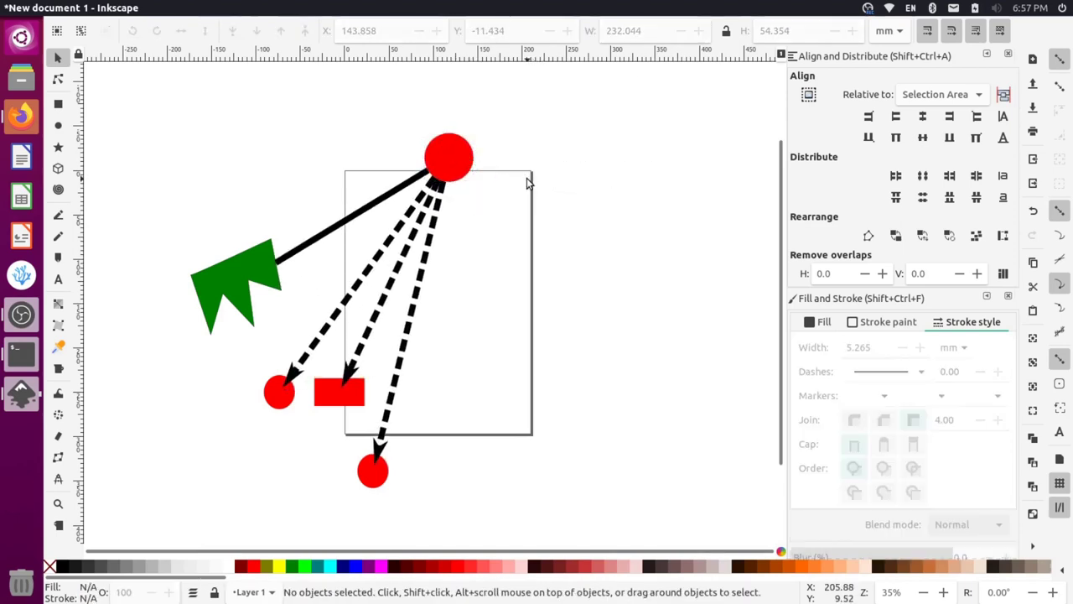
Step: Create a flowed text frame right of the page reading 'This is a custom text section of varying length!'
left_click(58, 281)
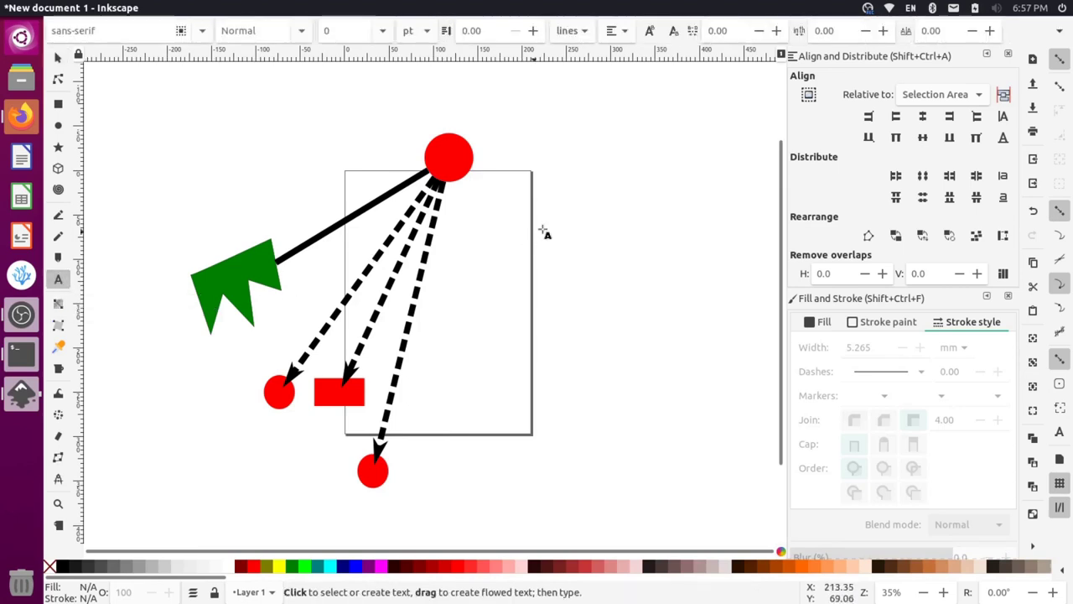
left_click_drag(546, 214, 648, 259)
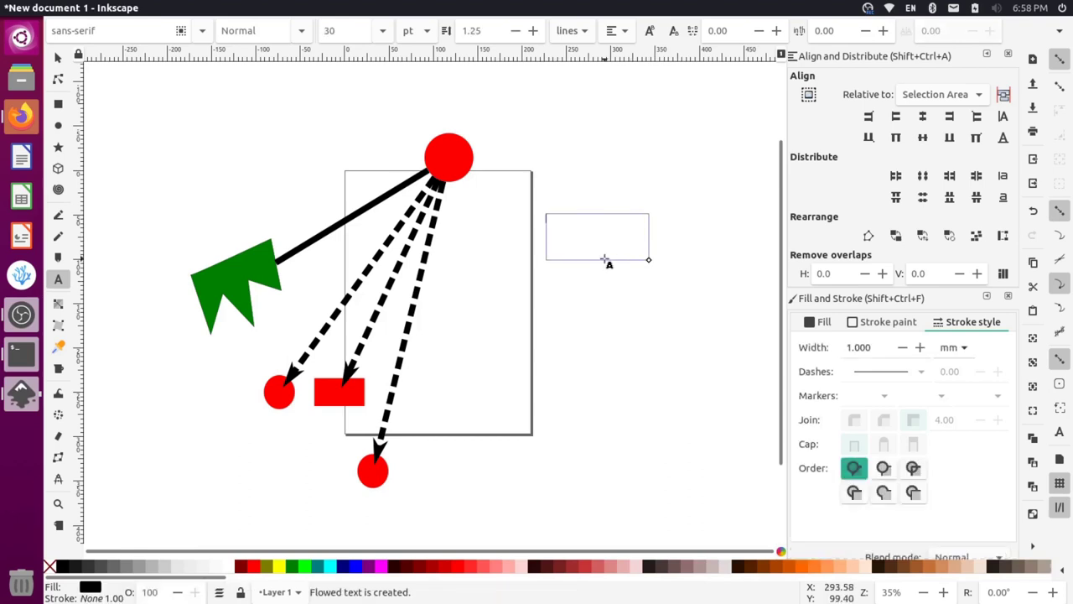
type("This is a custom text")
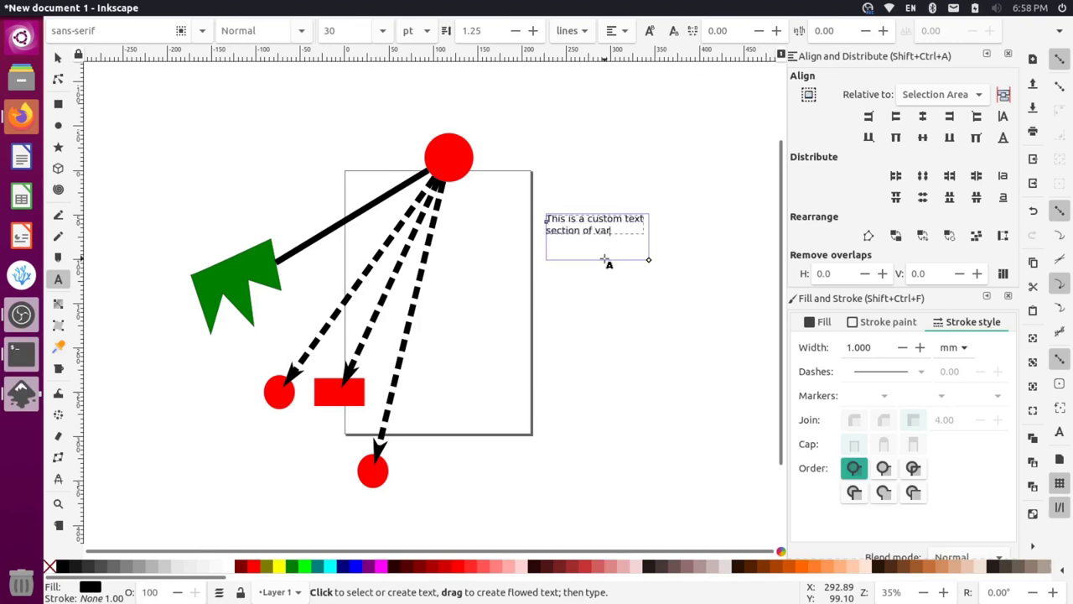
type("ying length!")
left_click(57, 56)
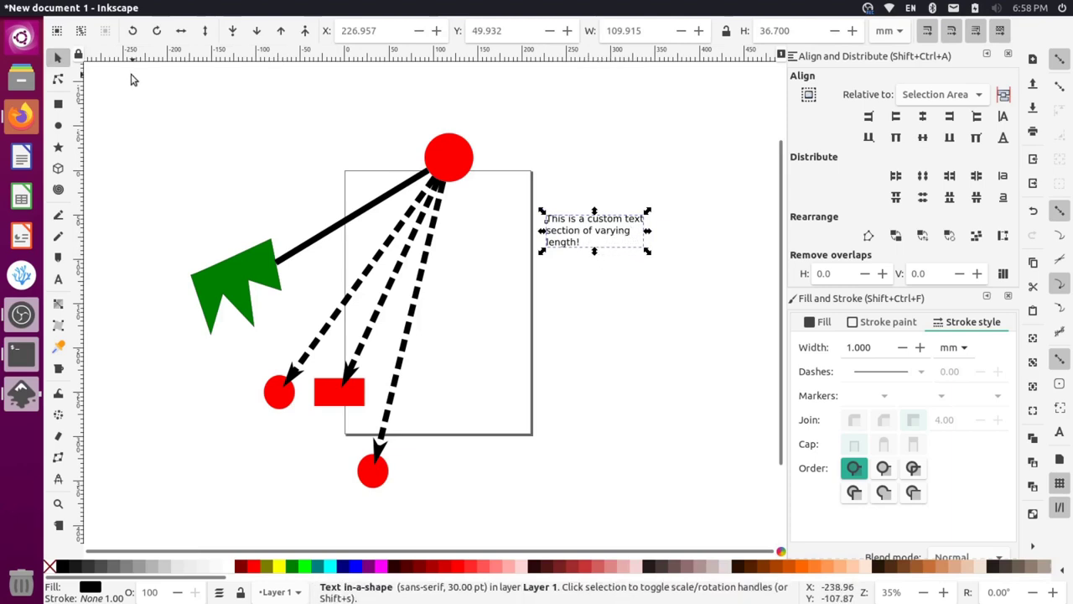
Step: Draw a green rectangle over the text box and send it to the bottom
left_click(59, 105)
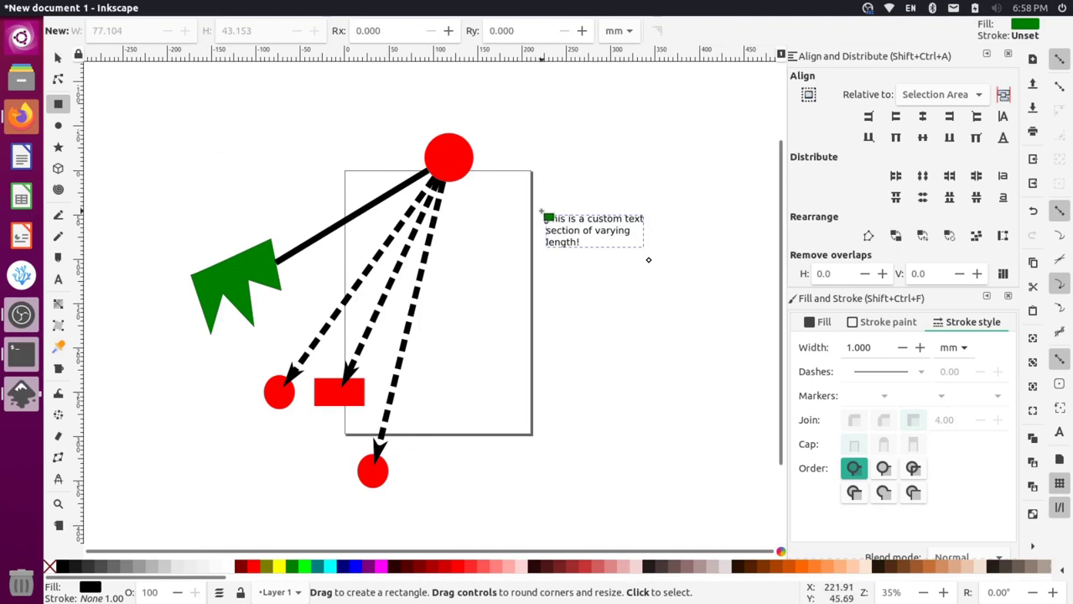
mouse_move(541, 213)
left_mouse_down()
mouse_move(618, 259)
mouse_move(651, 259)
left_mouse_up()
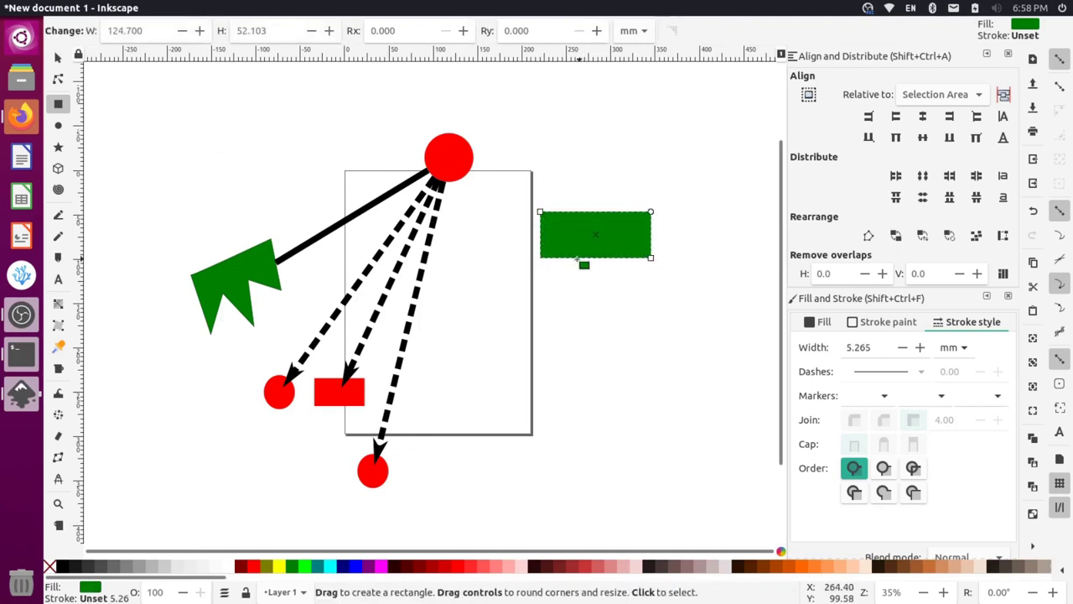
key("End")
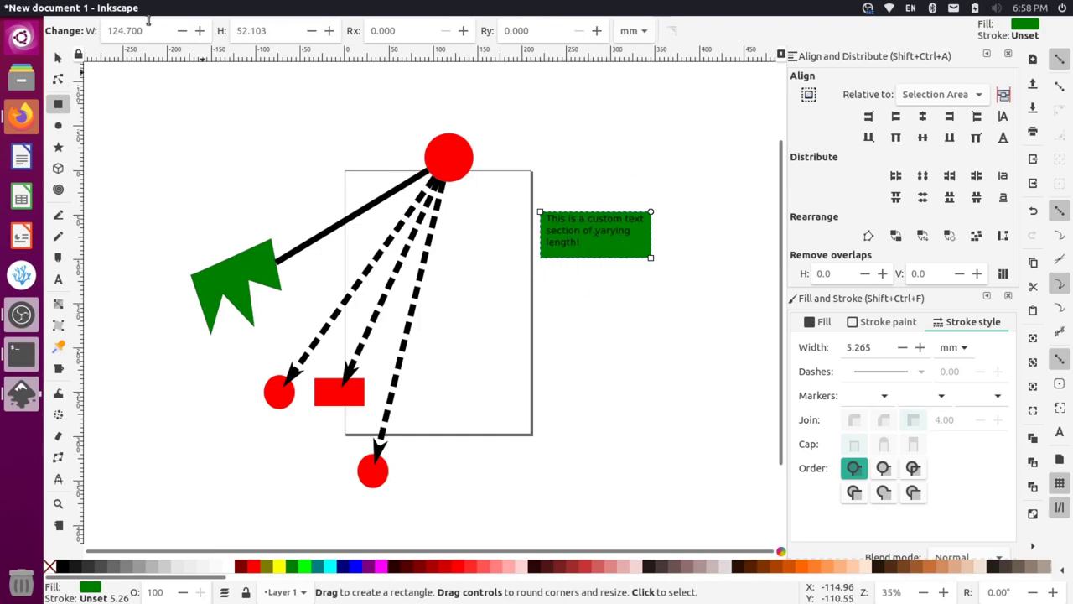
Step: Make the text white and select it together with the green rectangle
left_click(58, 57)
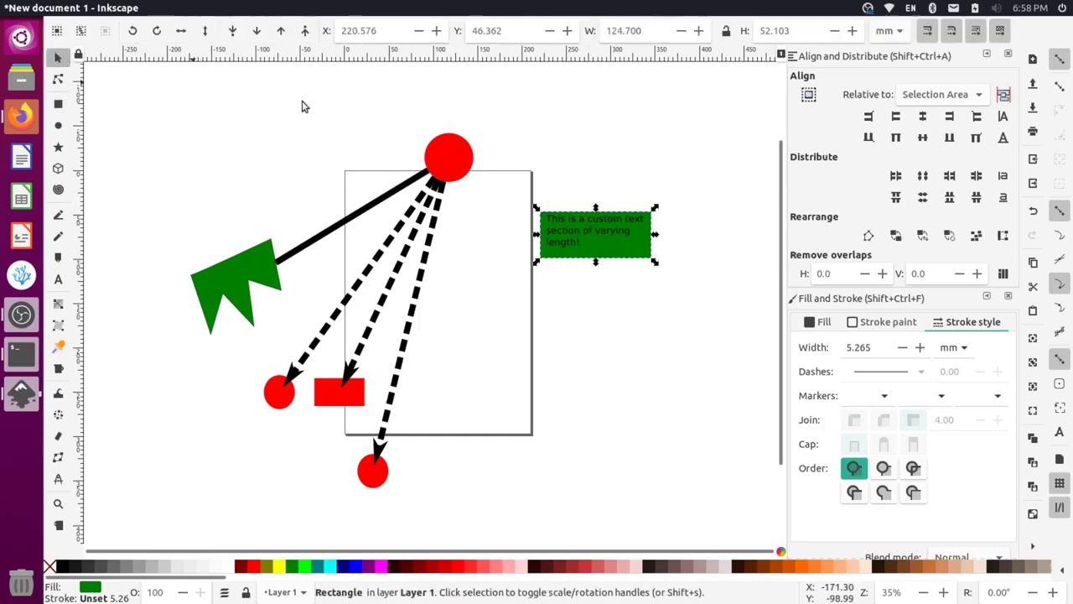
left_click(631, 235)
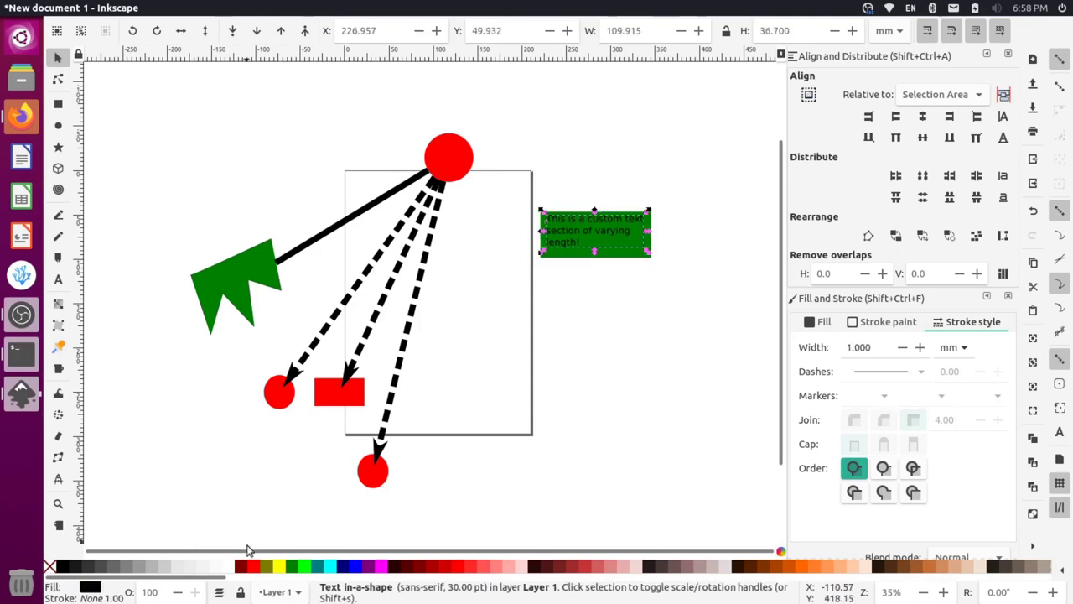
left_click(223, 571)
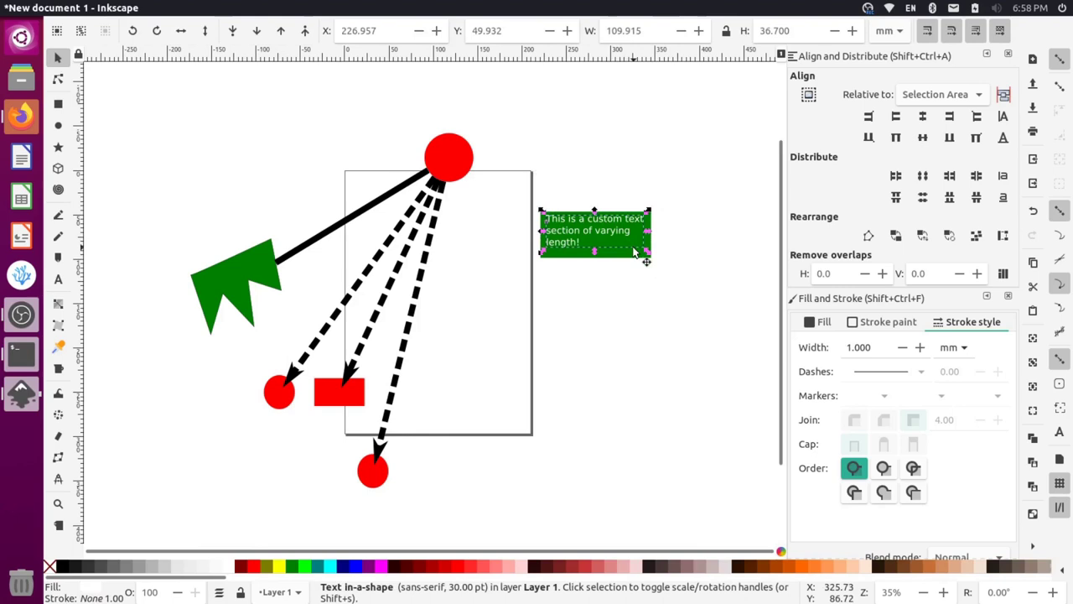
key("shift")
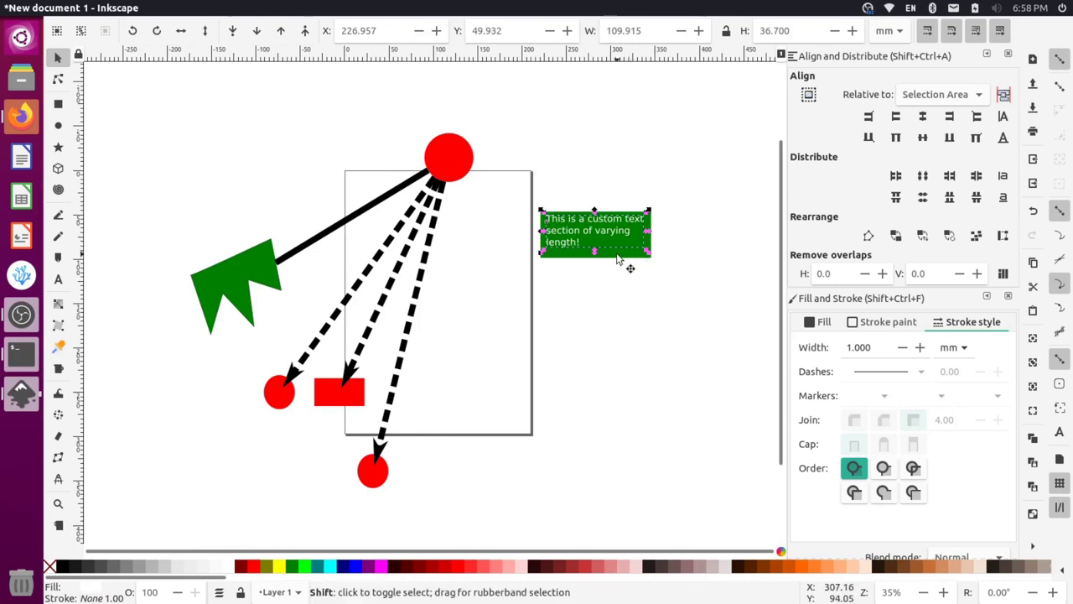
left_click(617, 255, "shift")
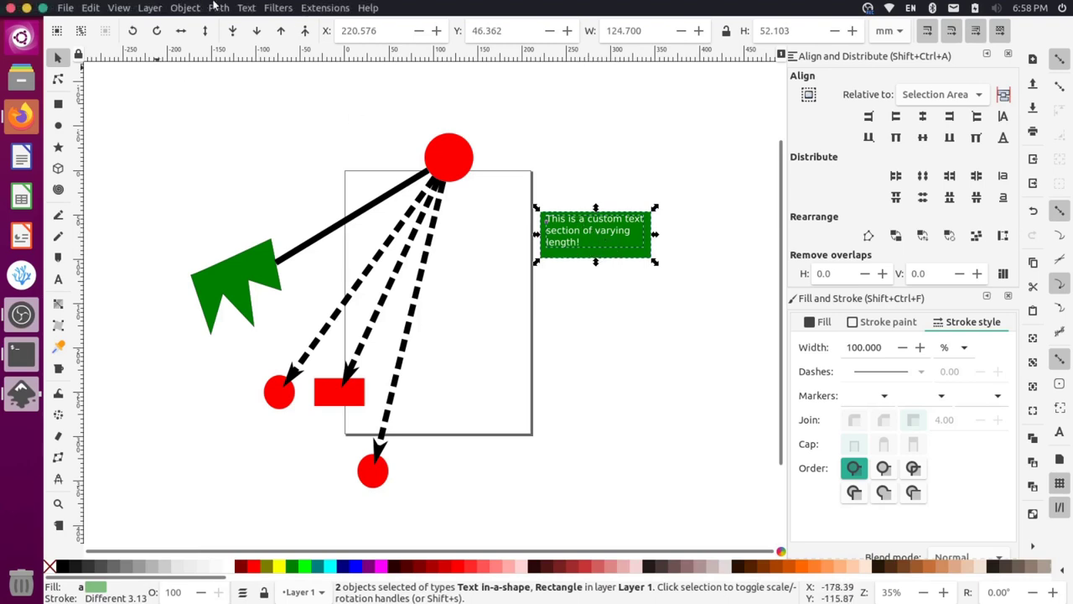
Step: Flow the white text into the green rectangle, then shift the text box down and right
left_click(246, 8)
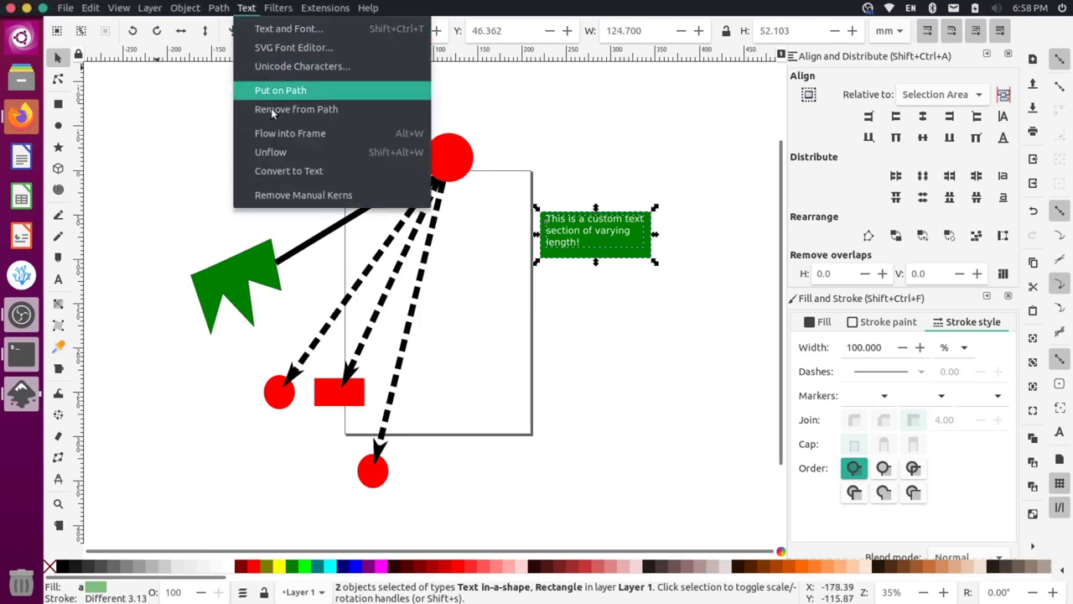
left_click(339, 144)
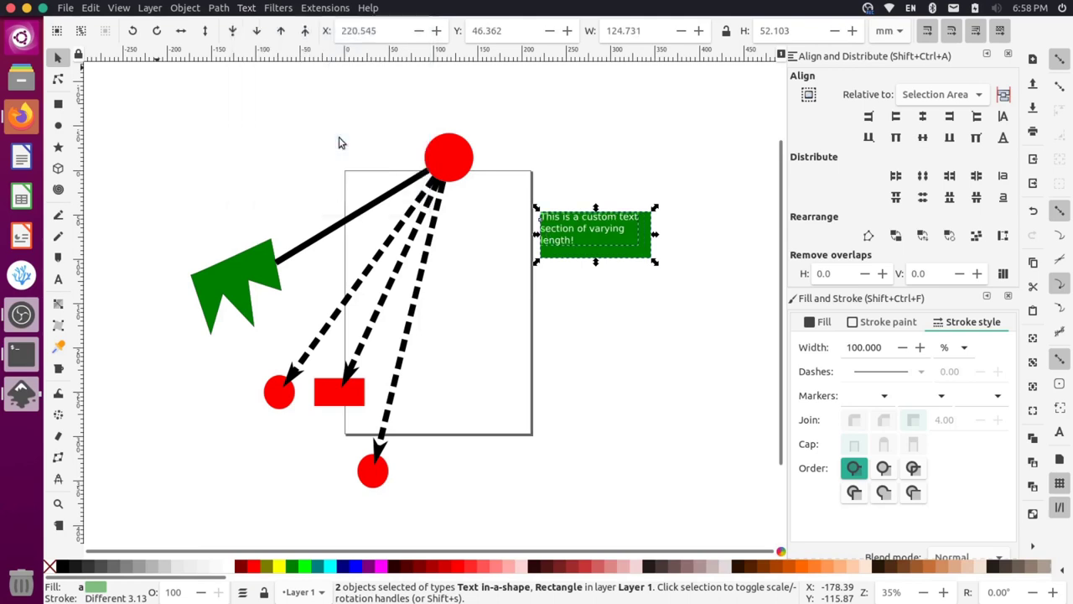
left_click(634, 291)
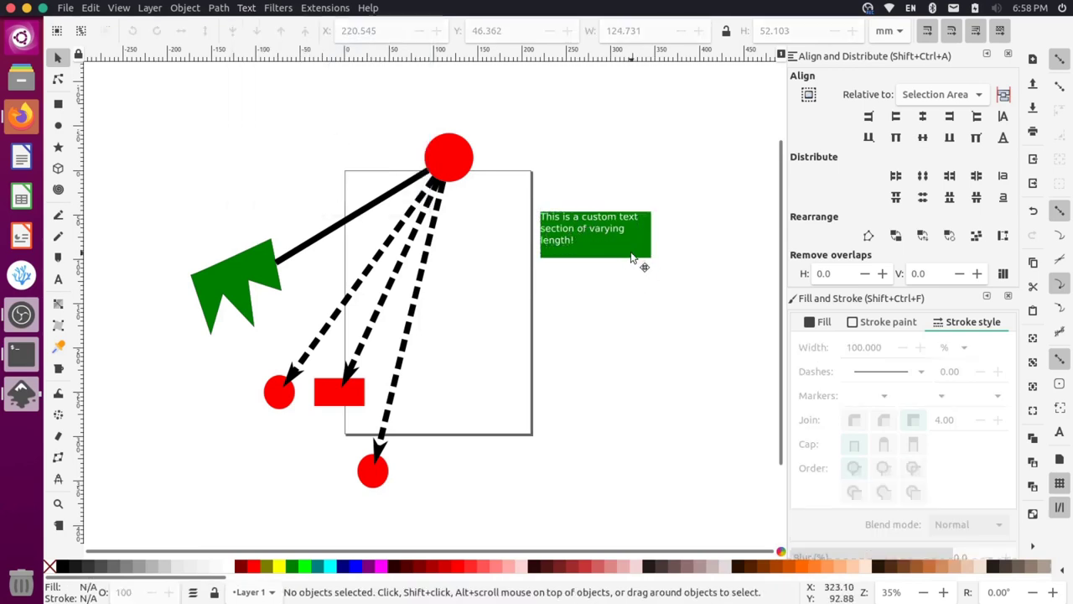
left_click_drag(631, 256, 651, 296)
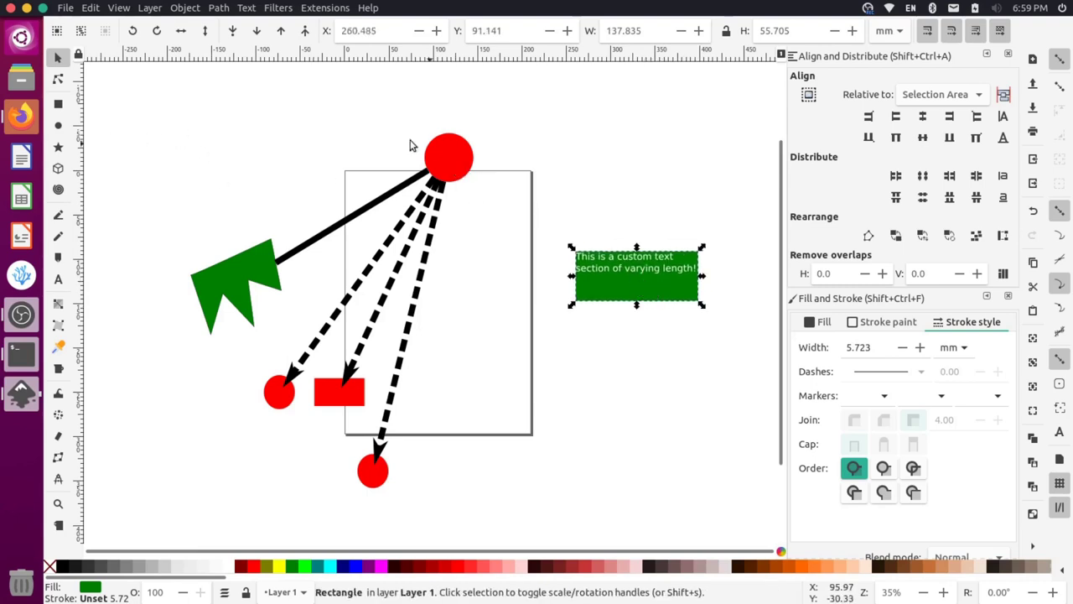
Step: Connect the green text box to the top red circle with a 4.865 mm connector ending in an arrowhead
left_click(58, 457)
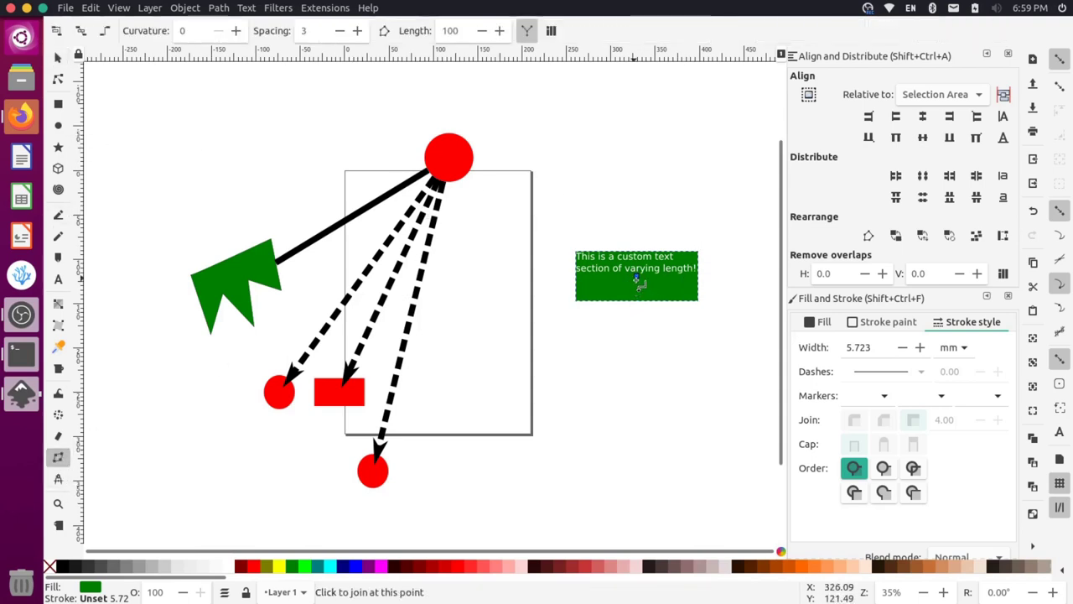
left_click_drag(640, 281, 447, 159)
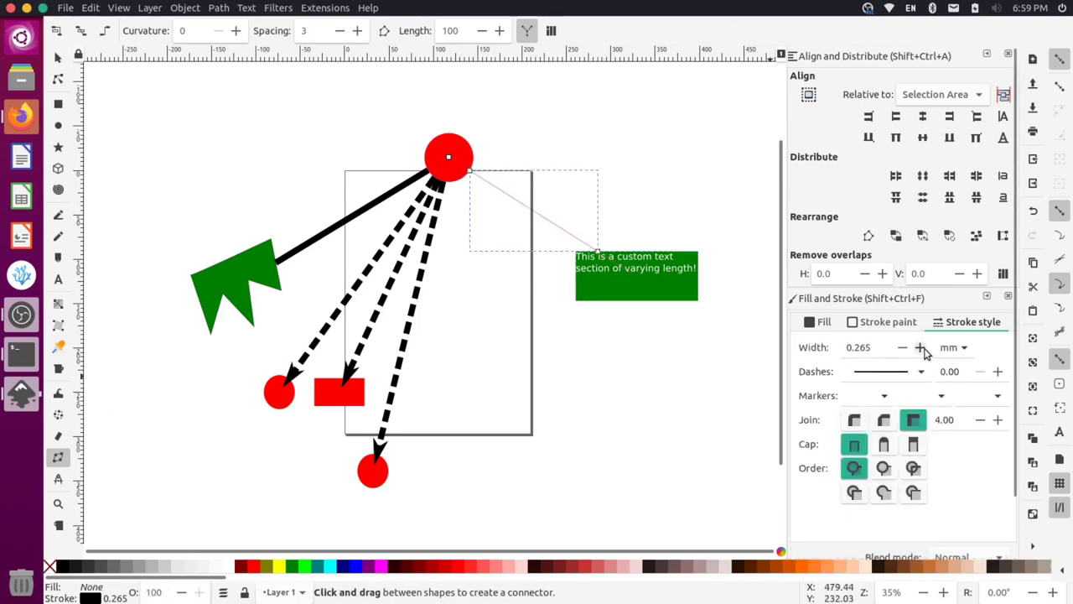
left_click(920, 347)
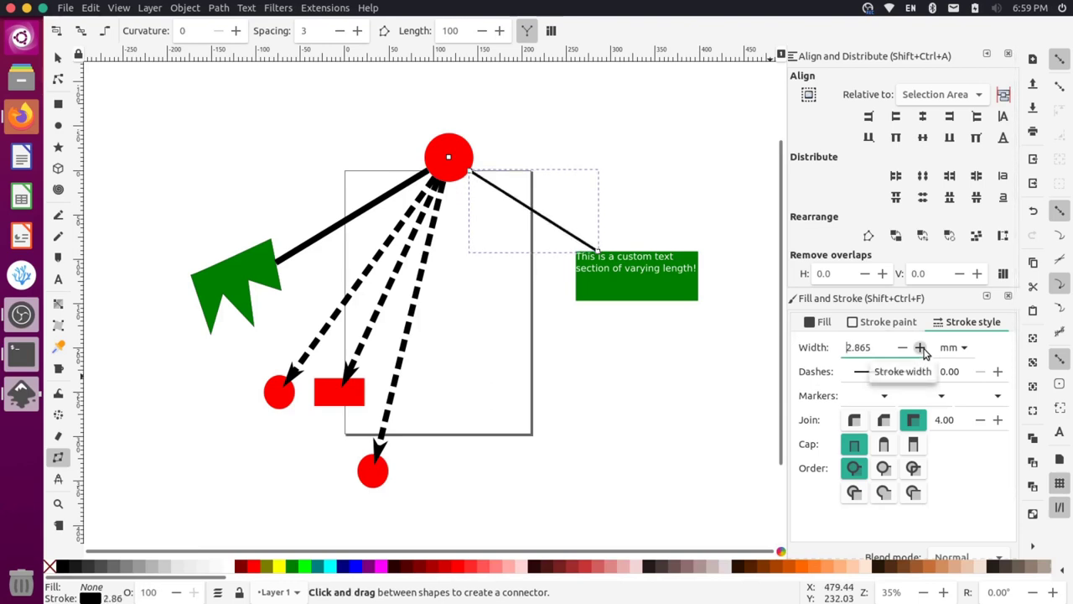
left_click(921, 372)
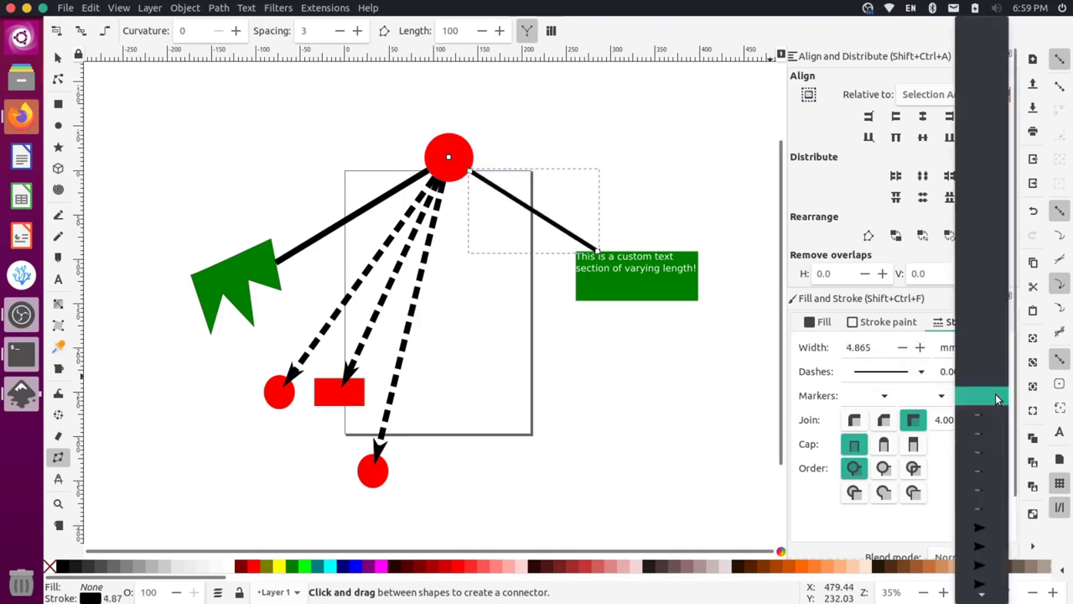
scroll(983, 511, "down", 5)
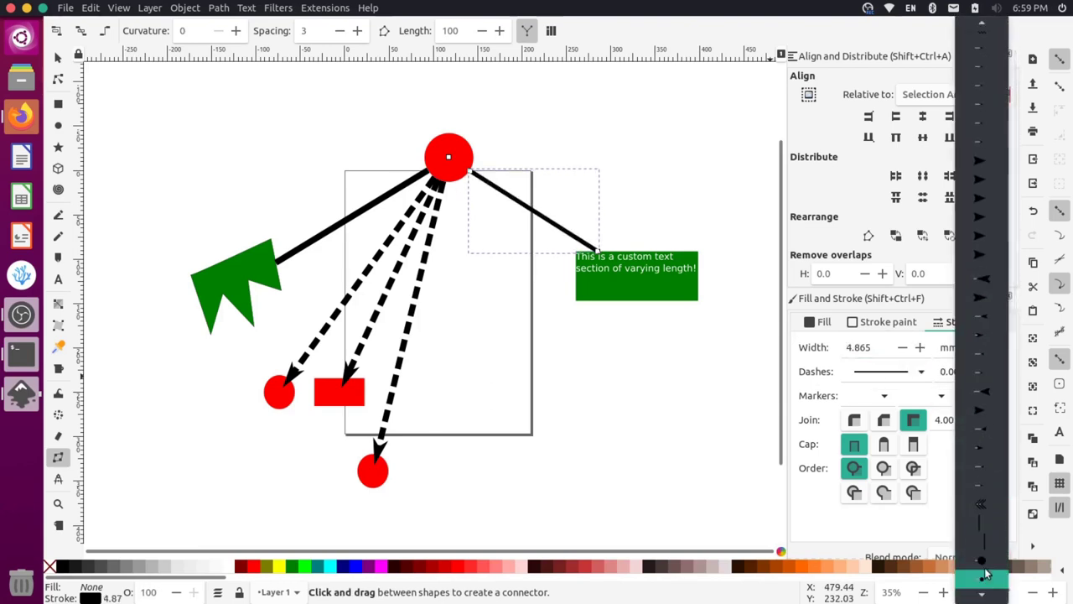
left_click(988, 491)
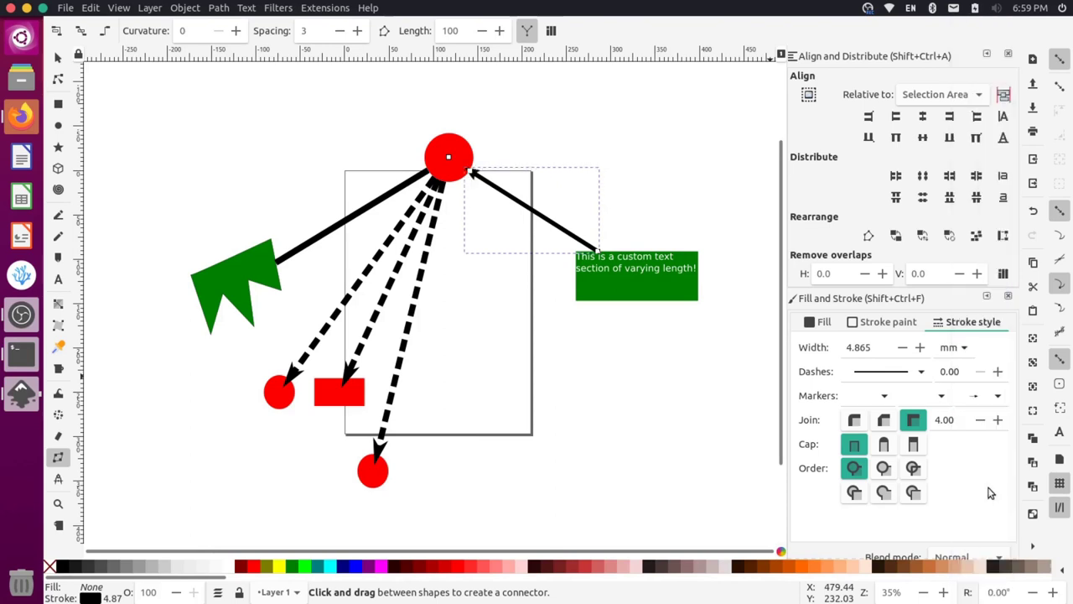
key("s")
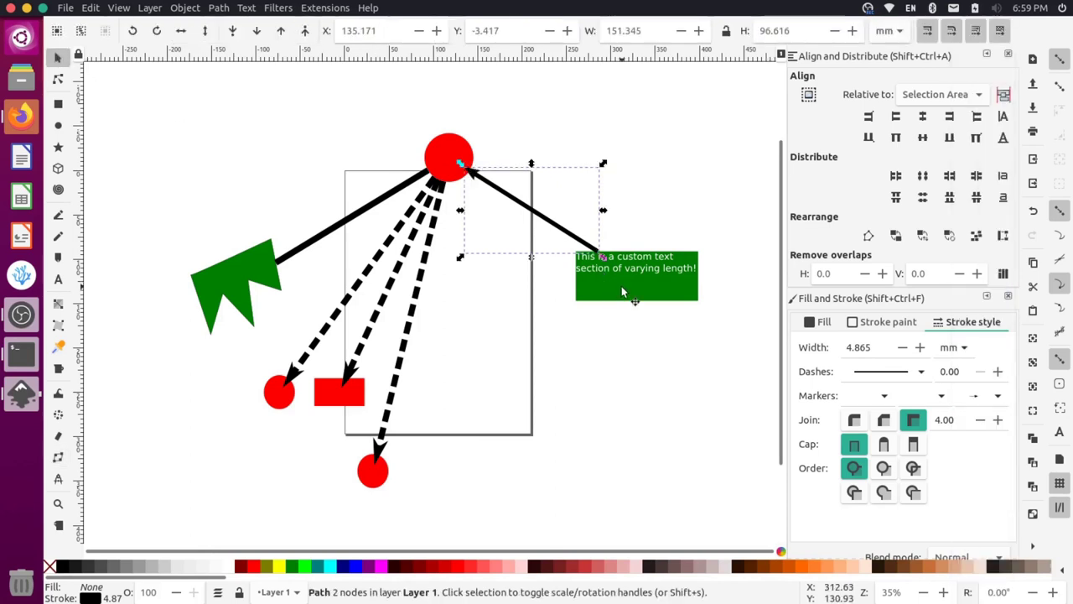